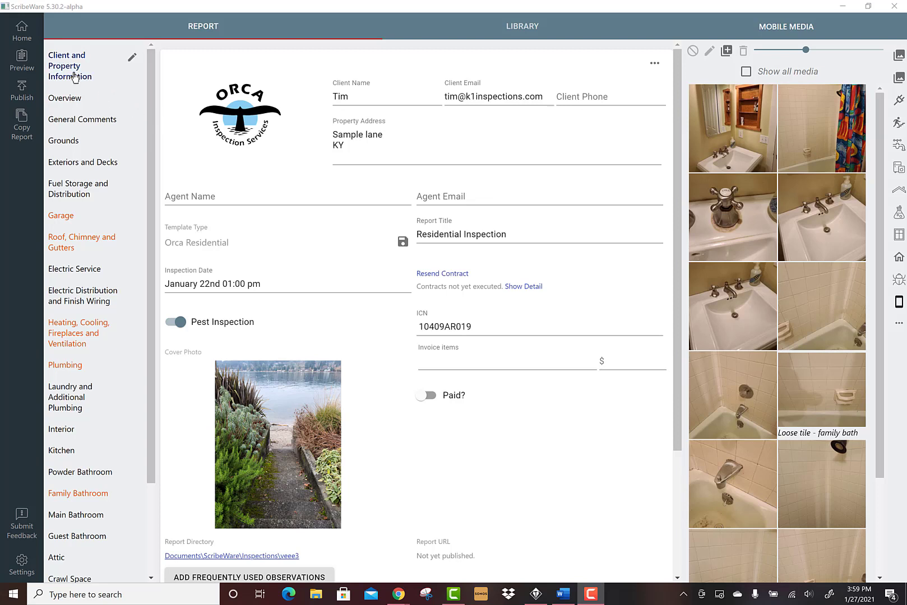
Open the Client and Property Information section and look over the user and company settings.
{"action": "left_click", "coordinate": [65, 68]}
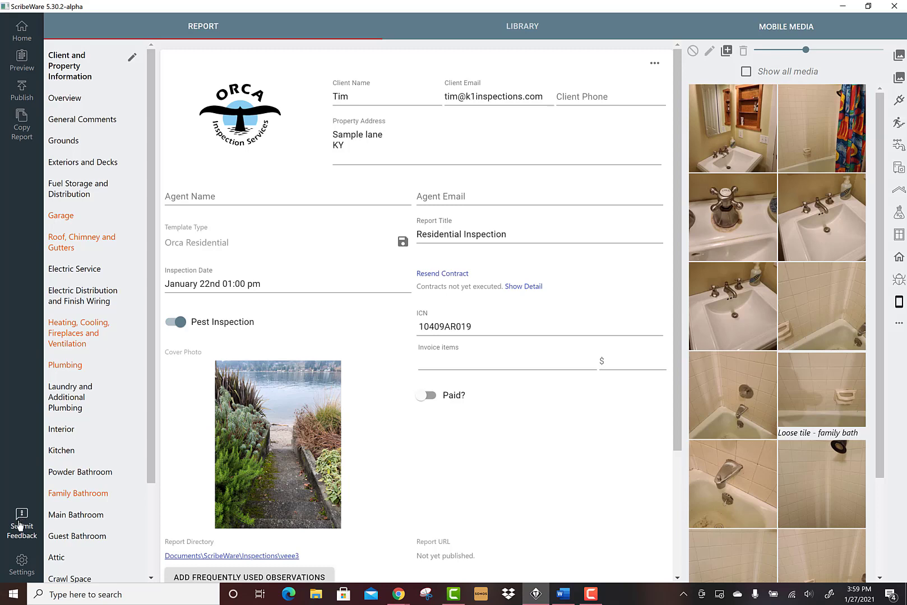
{"action": "left_click", "coordinate": [23, 568]}
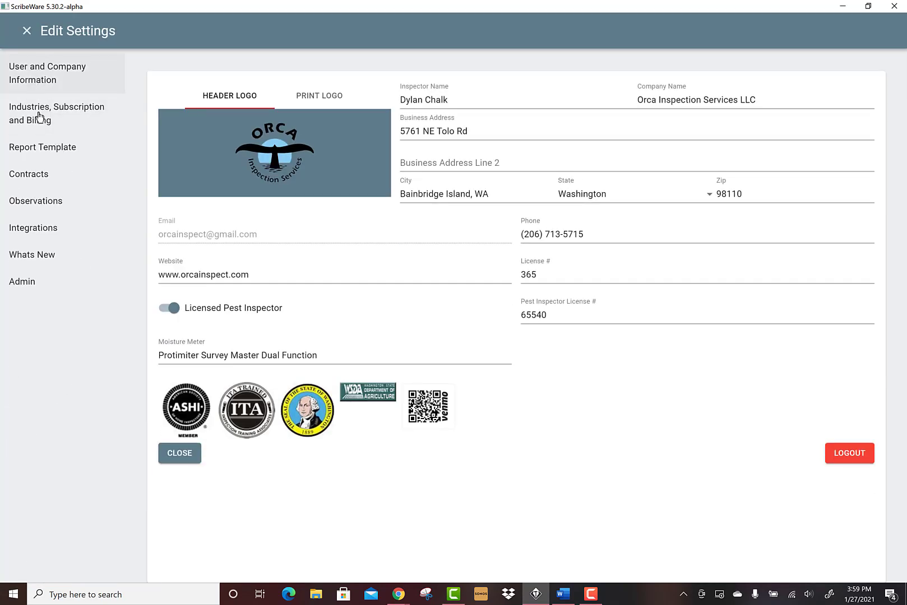
{"action": "left_click", "coordinate": [26, 33]}
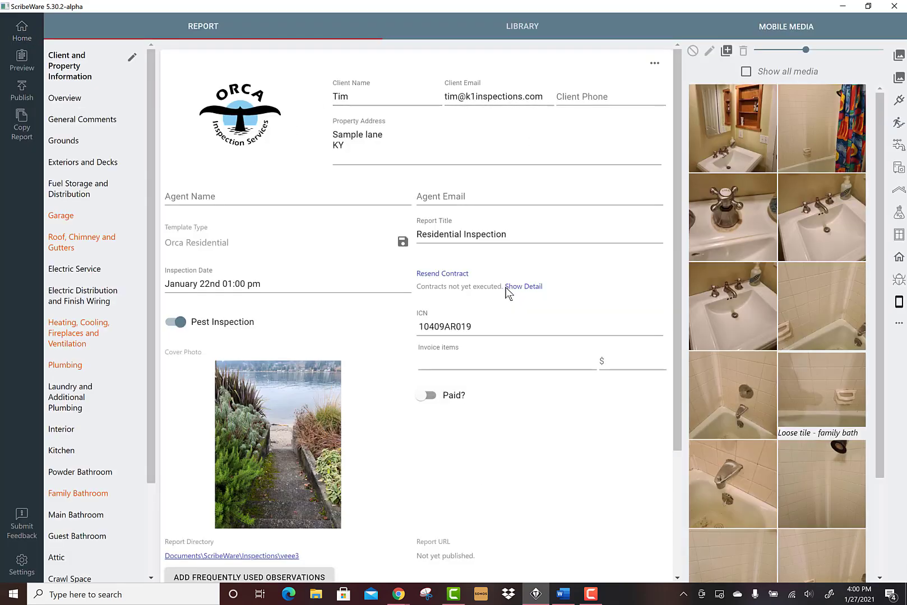
{"action": "left_click", "coordinate": [347, 144]}
{"action": "key", "text": "ctrl+a"}
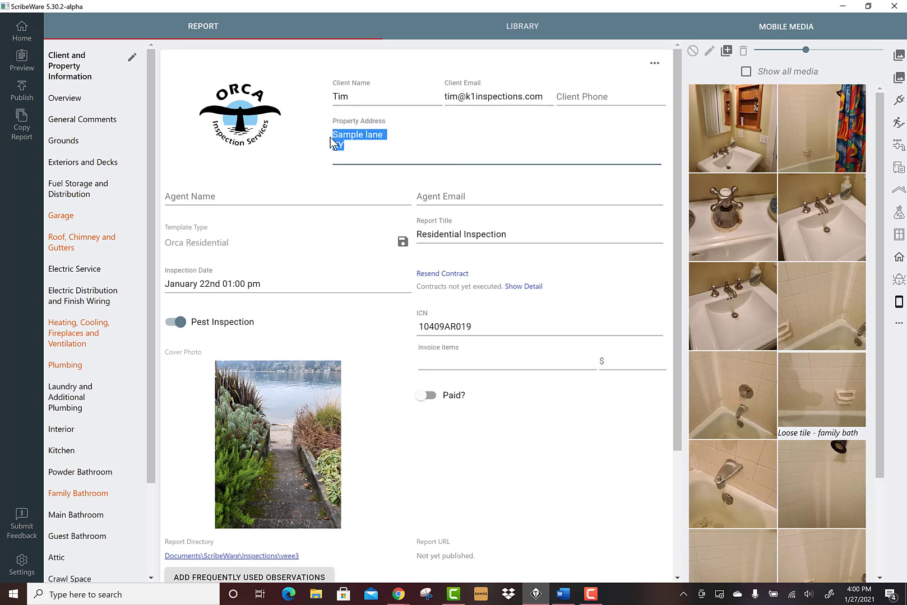
{"action": "left_click", "coordinate": [361, 89]}
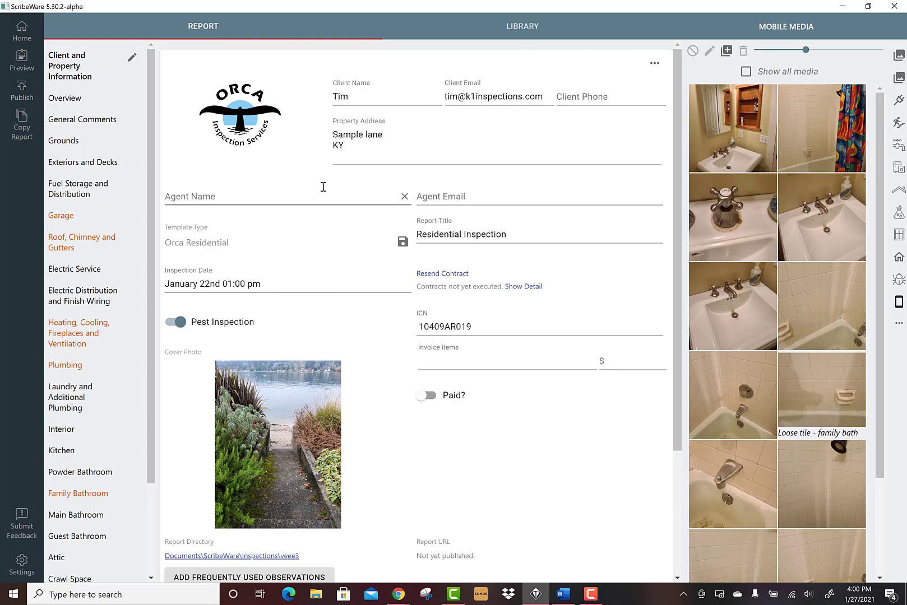
Mark the inspection as paid in the client and property information.
{"action": "scroll", "coordinate": [533, 412], "scroll_direction": "down", "scroll_amount": 2}
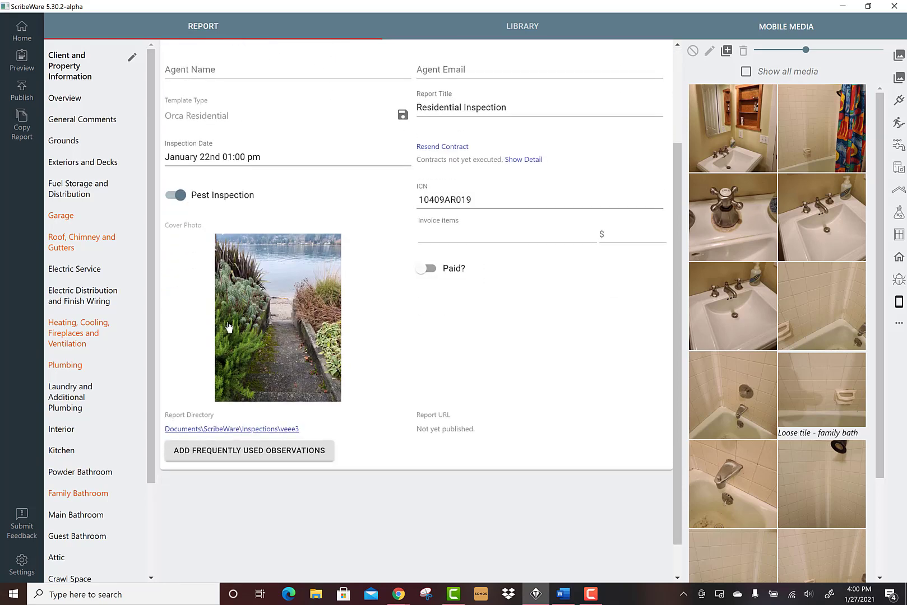
{"action": "mouse_move", "coordinate": [203, 331]}
{"action": "left_click", "coordinate": [430, 272]}
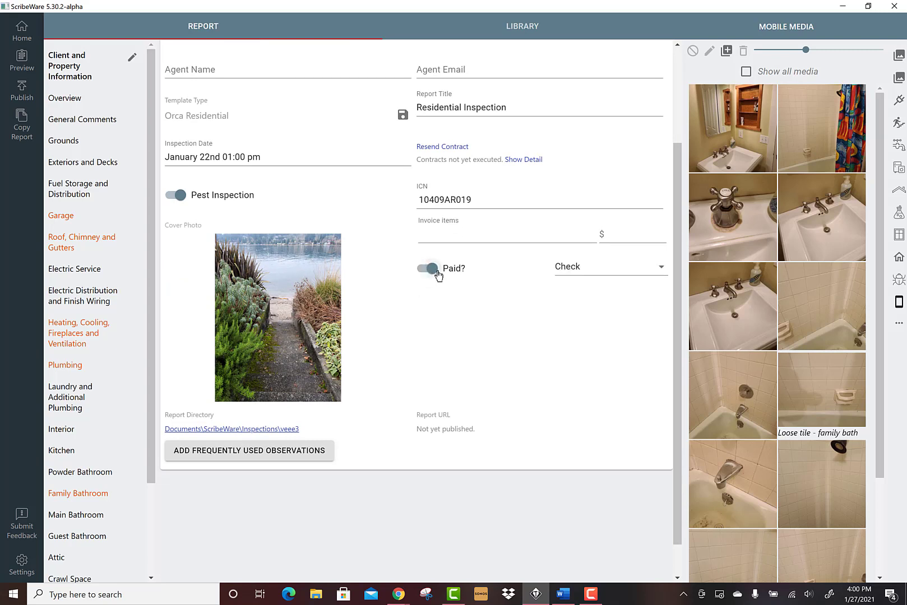
{"action": "left_click", "coordinate": [424, 273]}
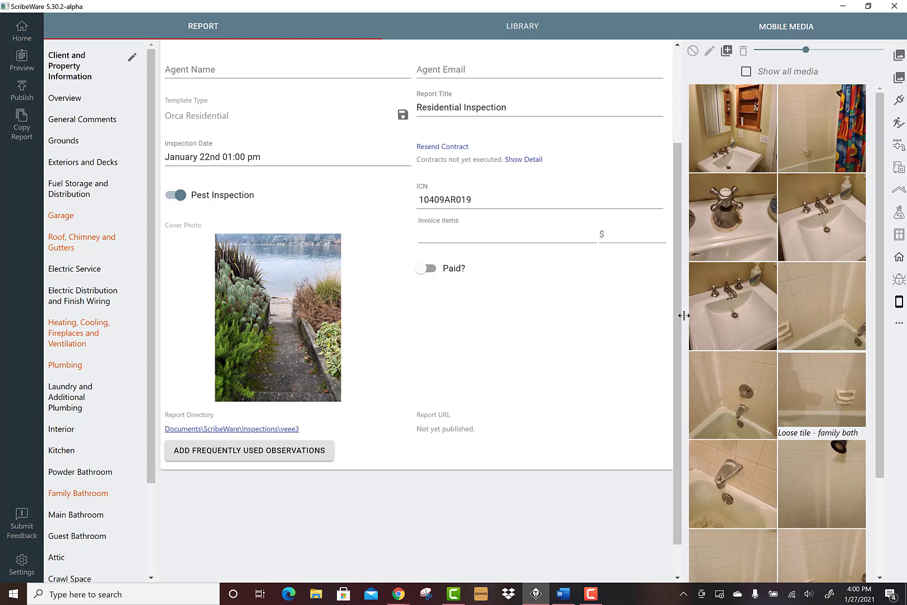
{"action": "left_click", "coordinate": [431, 272]}
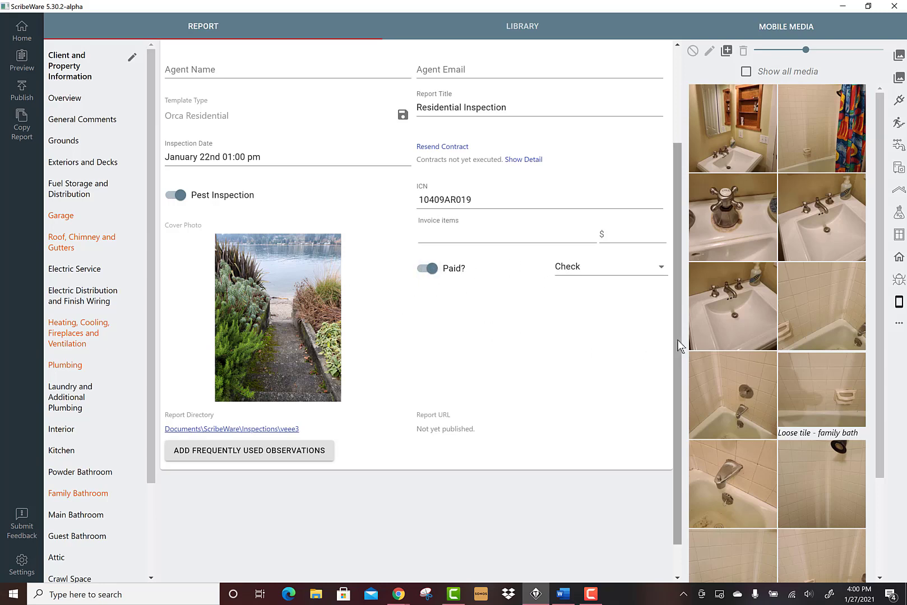
In the Grounds section, record the Driveway materials under Driveways/Walkways/Flatwork as Concrete and Gravel.
{"action": "left_click_drag", "start_coordinate": [677, 340], "coordinate": [671, 214]}
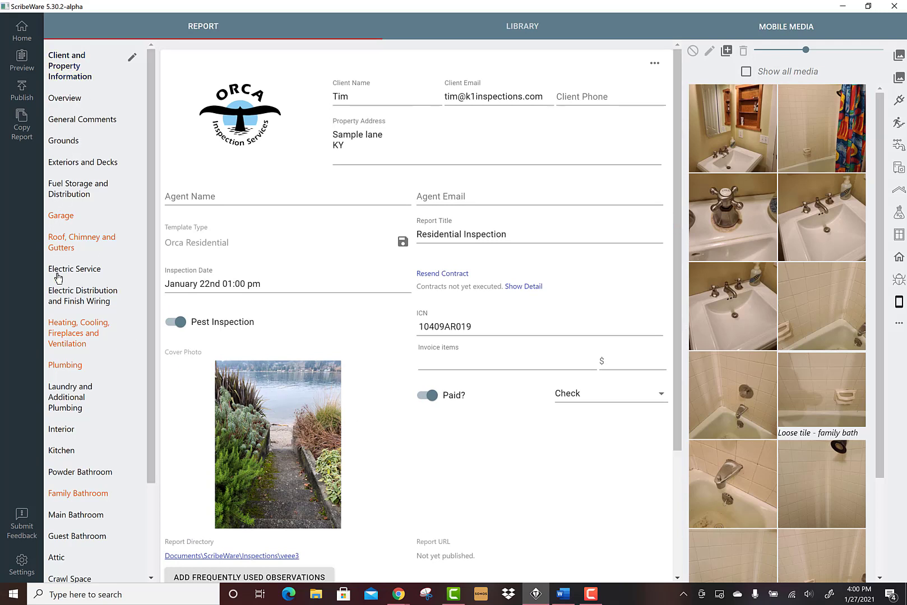
{"action": "left_click", "coordinate": [64, 143]}
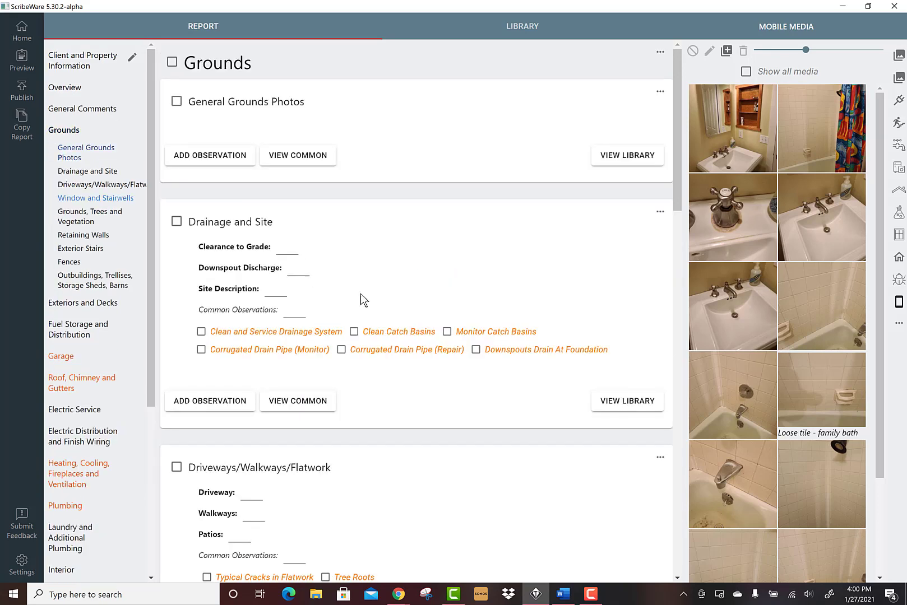
{"action": "scroll", "coordinate": [335, 295], "scroll_direction": "down", "scroll_amount": 2}
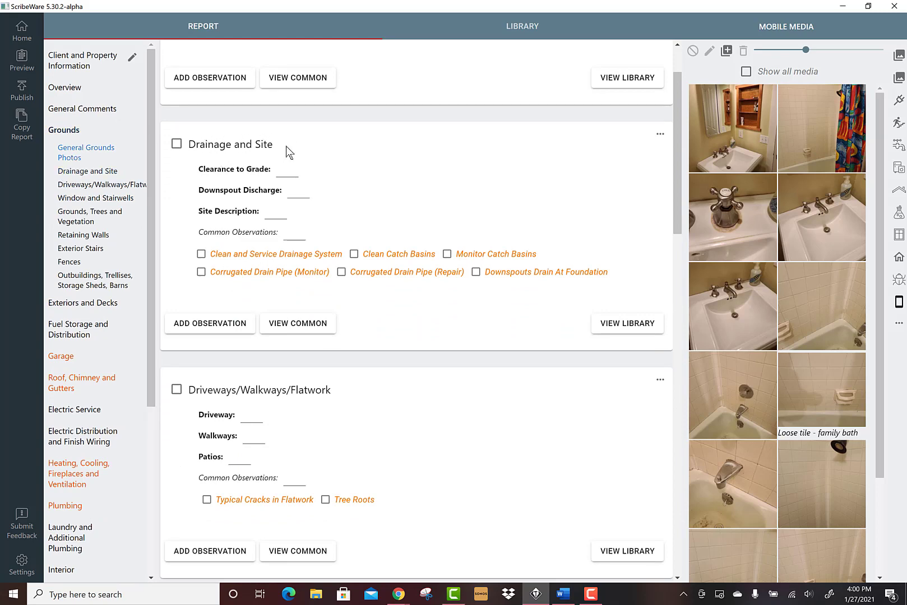
{"action": "scroll", "coordinate": [210, 381], "scroll_direction": "down", "scroll_amount": 4}
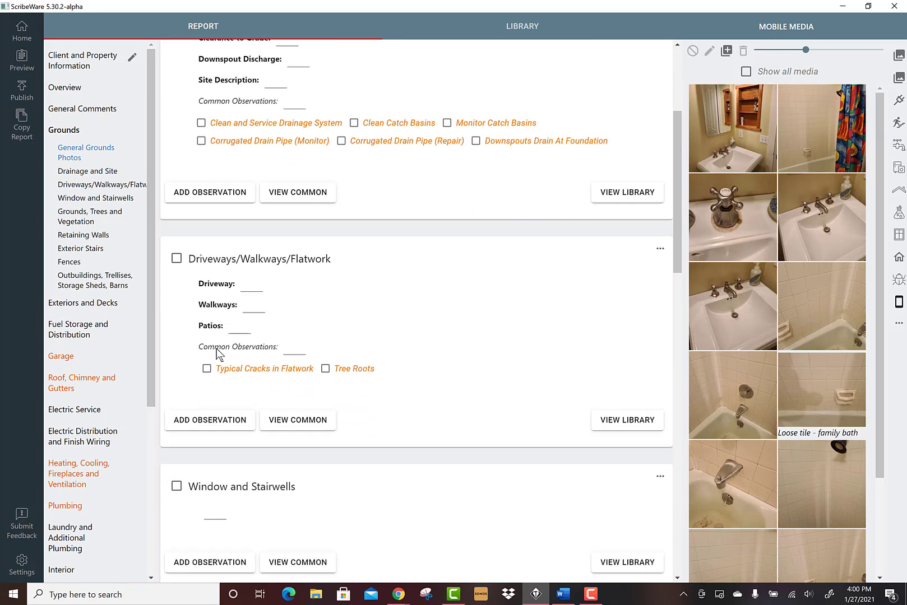
{"action": "scroll", "coordinate": [359, 292], "scroll_direction": "down", "scroll_amount": 3}
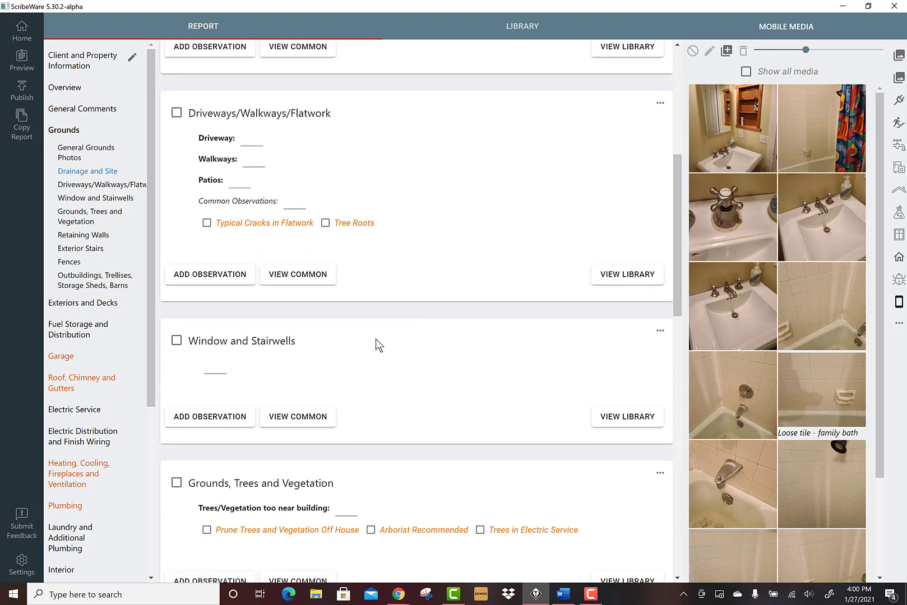
{"action": "scroll", "coordinate": [362, 200], "scroll_direction": "up", "scroll_amount": 1}
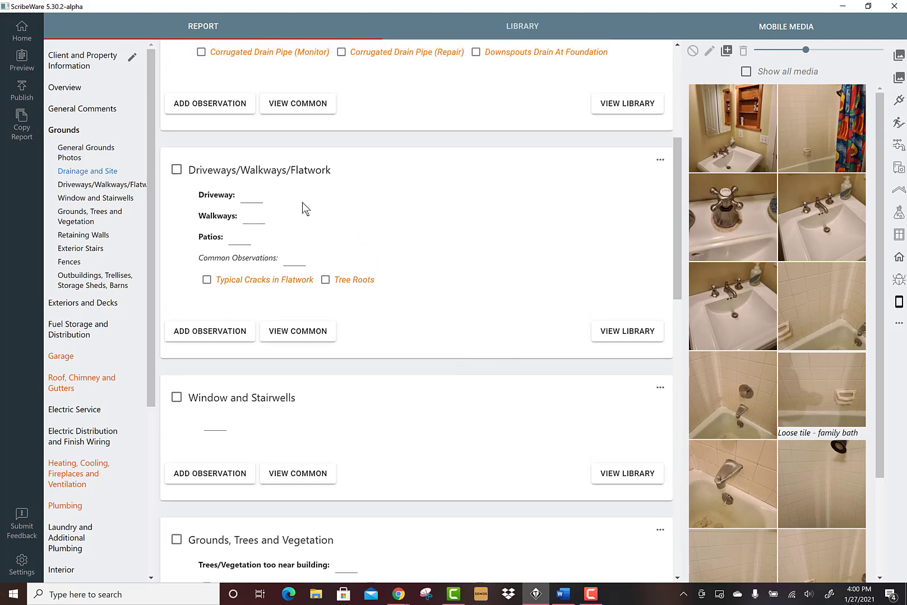
{"action": "left_click", "coordinate": [251, 201]}
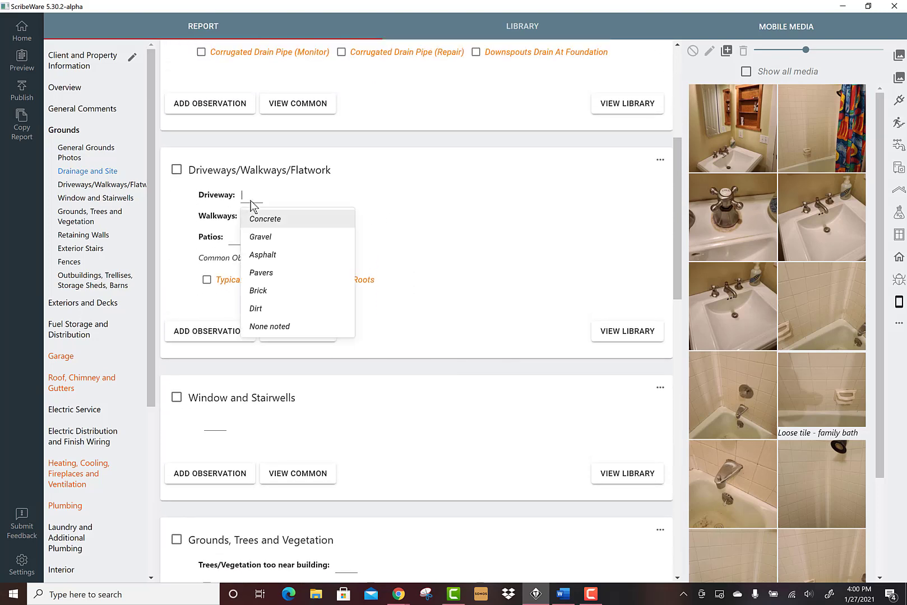
{"action": "left_click", "coordinate": [276, 221]}
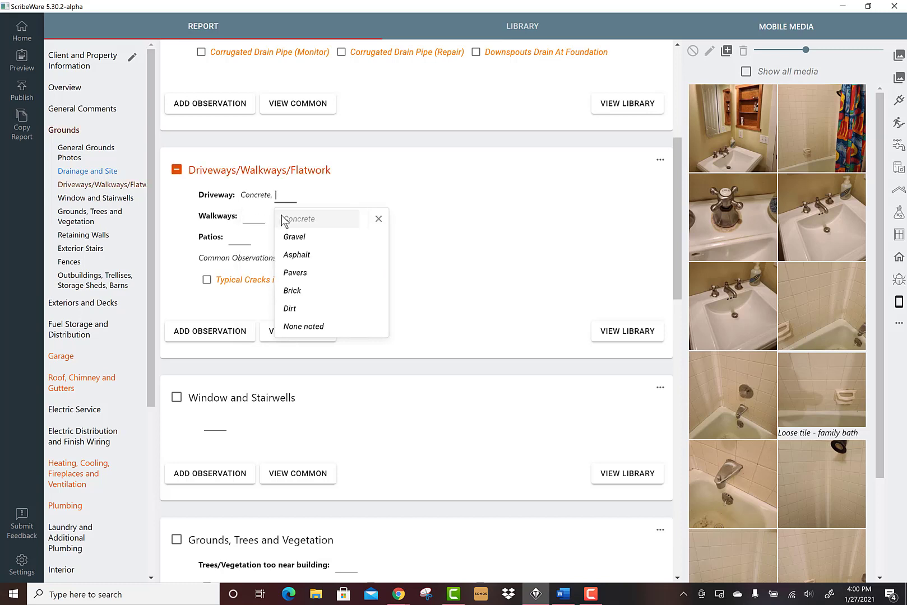
{"action": "left_click", "coordinate": [307, 241]}
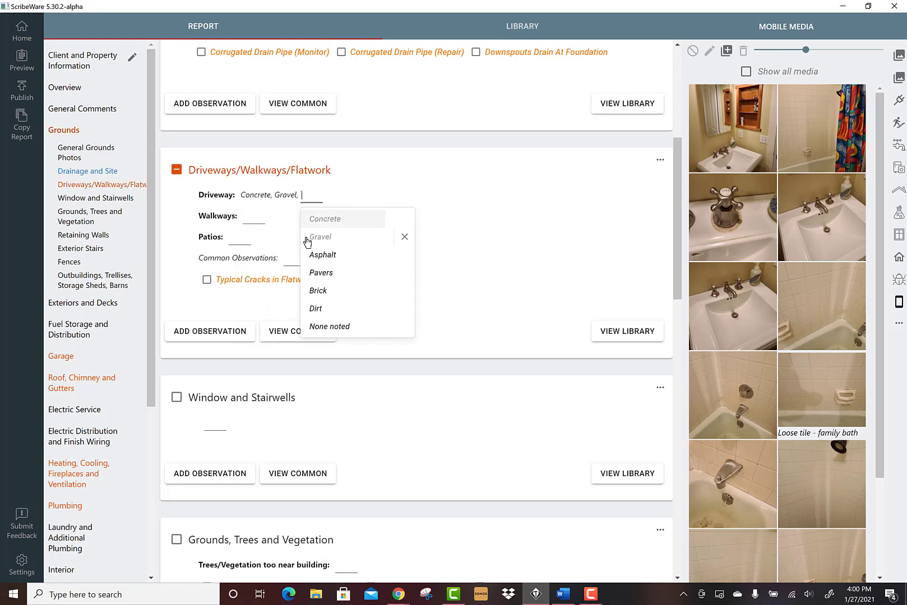
Record the Walkways as Concrete and Flagstone, and the Patios as Concrete.
{"action": "left_click", "coordinate": [248, 218]}
{"action": "left_click", "coordinate": [260, 240]}
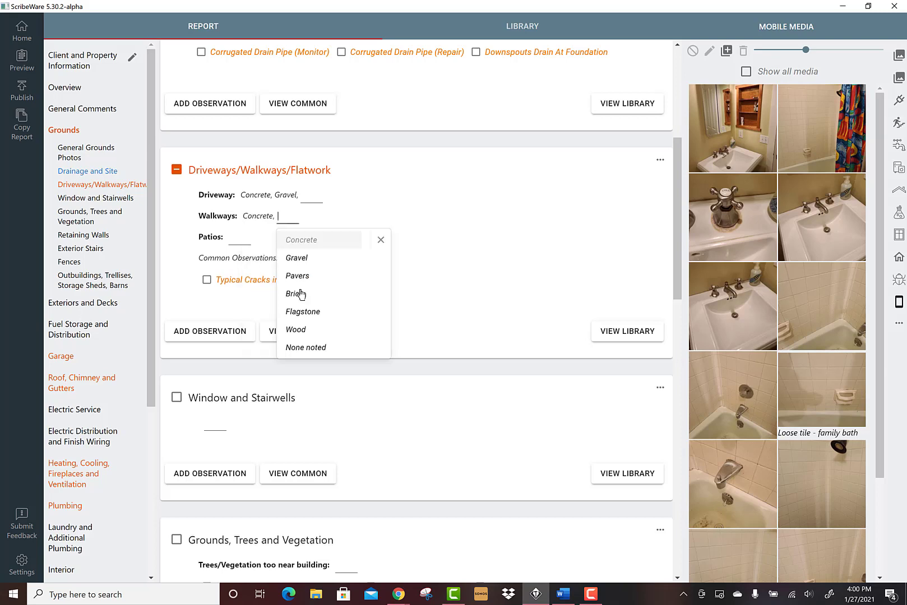
{"action": "left_click", "coordinate": [314, 312]}
{"action": "left_click", "coordinate": [247, 239]}
{"action": "left_click", "coordinate": [258, 261]}
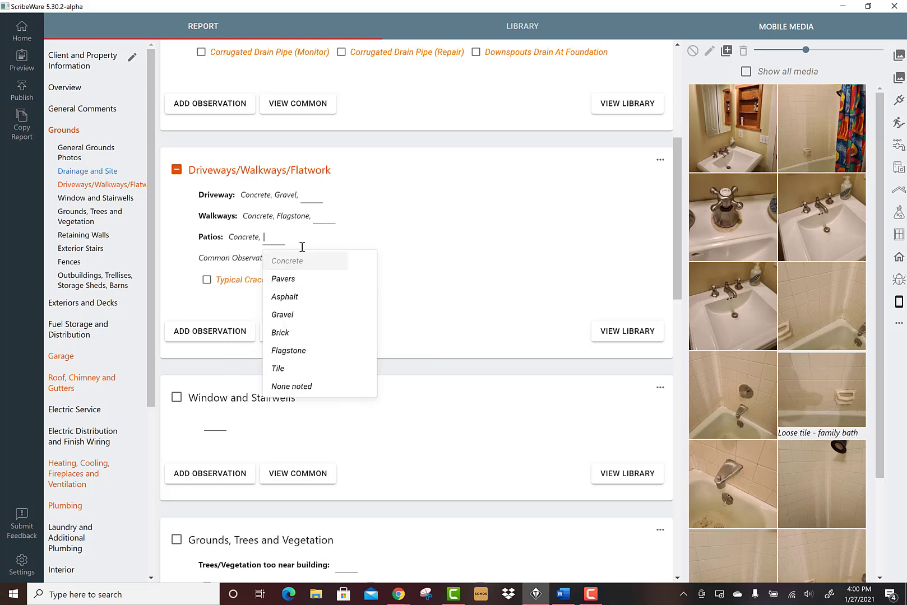
{"action": "left_click", "coordinate": [387, 224]}
Under Drainage and Site, set Clearance to Grade to Non-standard and add the Siding Too Close to Soils - Repair observation.
{"action": "scroll", "coordinate": [405, 269], "scroll_direction": "up", "scroll_amount": 4}
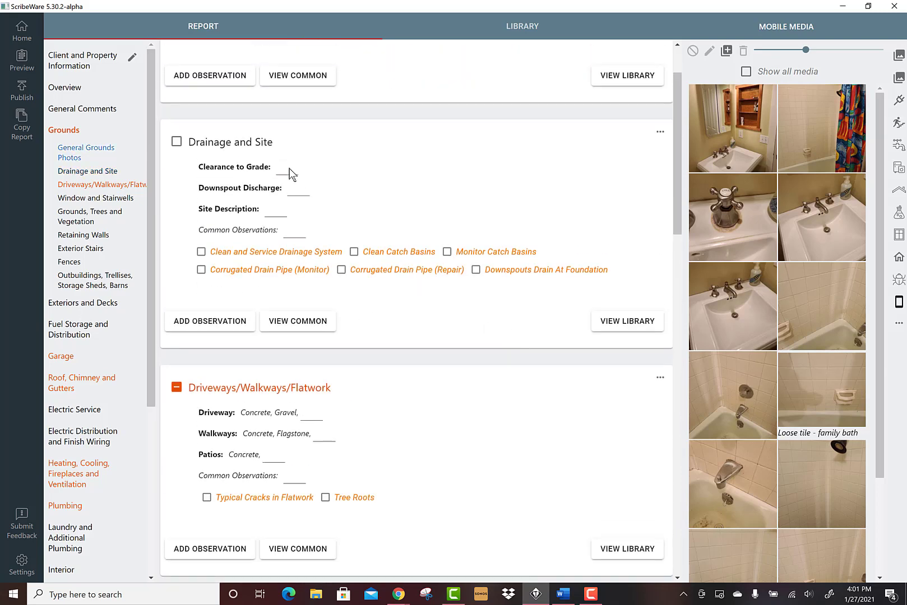
{"action": "left_click", "coordinate": [289, 174]}
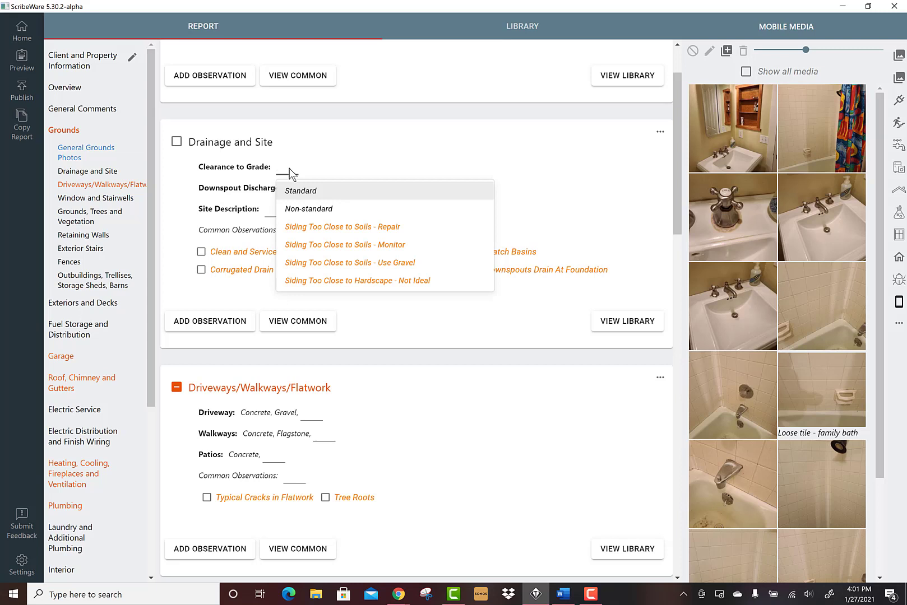
{"action": "left_click", "coordinate": [316, 208]}
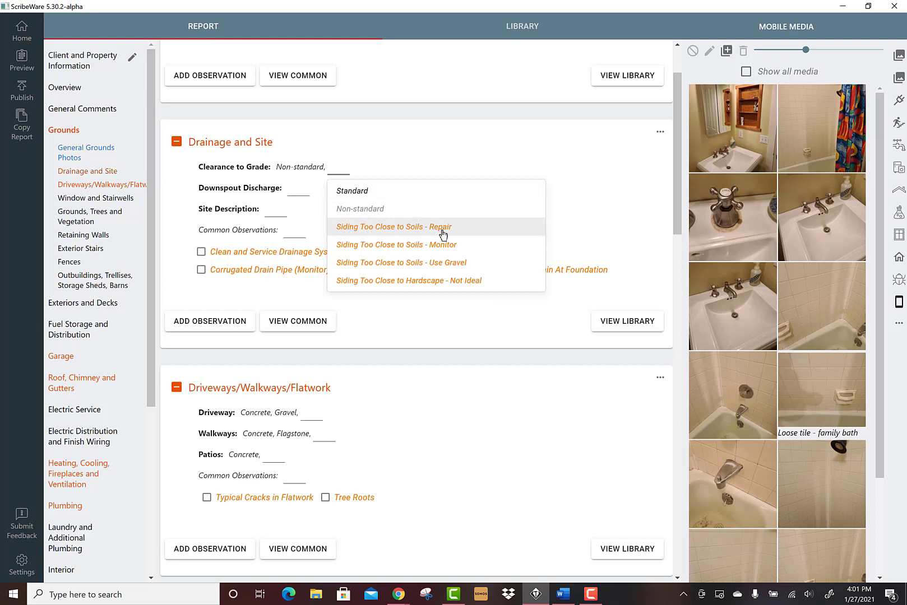
{"action": "left_click", "coordinate": [399, 229]}
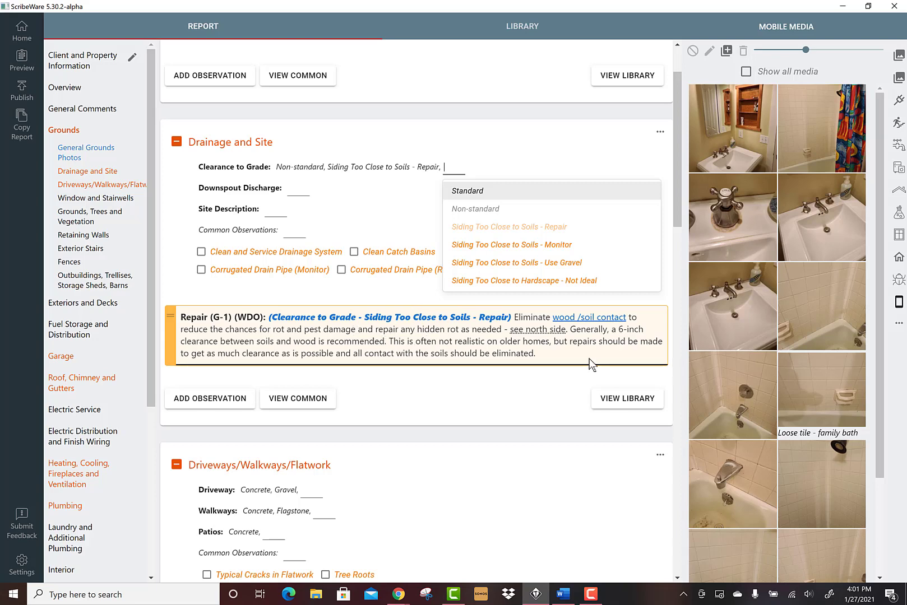
Attach the four bathroom sink photos from the mobile media to the Siding Too Close to Soils repair observation.
{"action": "left_click", "coordinate": [767, 164]}
{"action": "left_click", "coordinate": [795, 206]}
{"action": "left_click", "coordinate": [735, 218]}
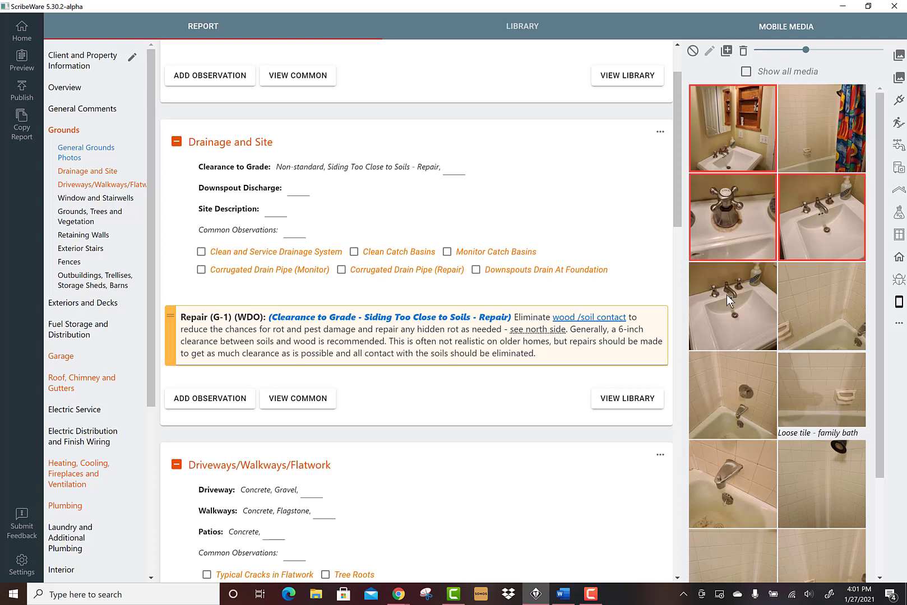
{"action": "left_click", "coordinate": [727, 296]}
{"action": "left_click_drag", "start_coordinate": [734, 149], "coordinate": [522, 329]}
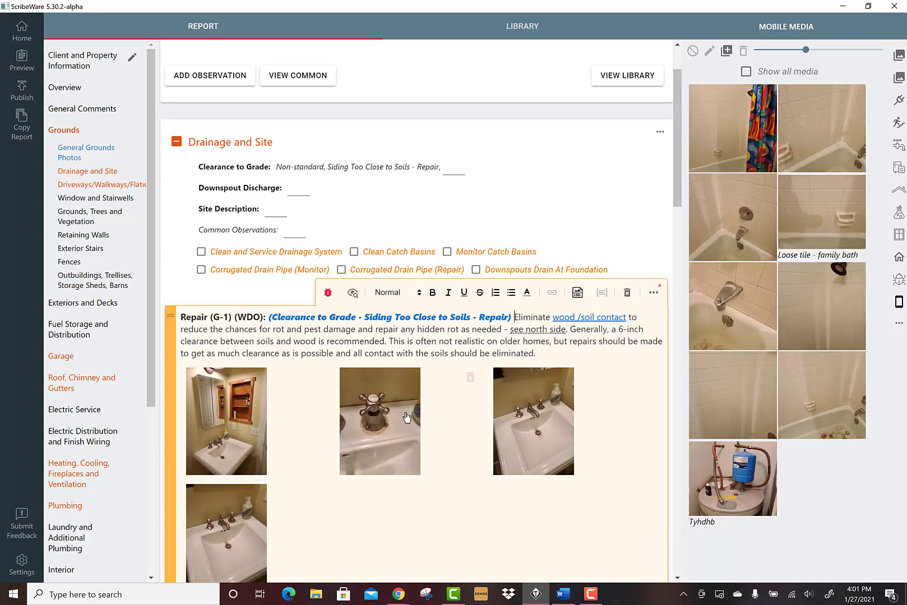
Delete all four sink photos from the Siding Too Close to Soils repair observation.
{"action": "left_click", "coordinate": [316, 378]}
{"action": "left_click", "coordinate": [316, 378]}
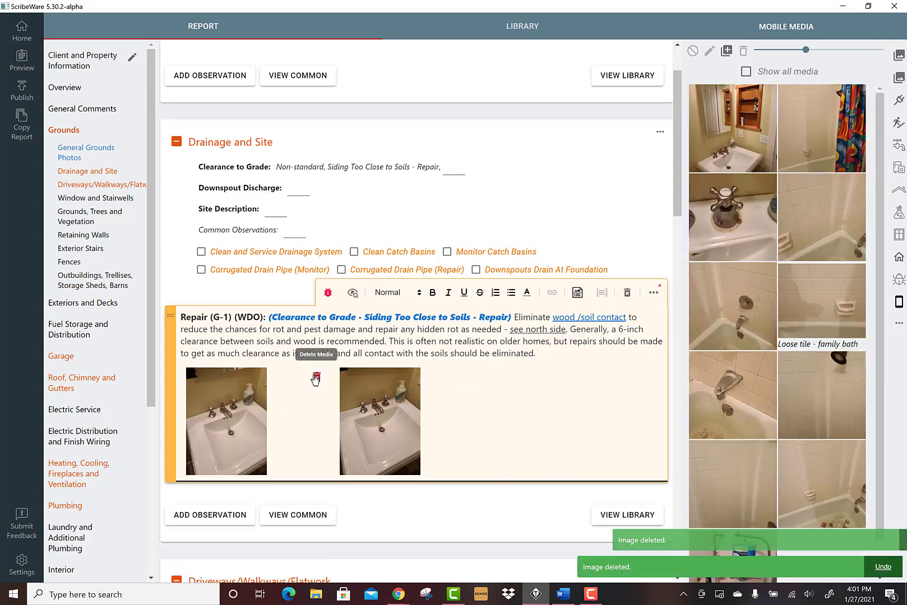
{"action": "left_click", "coordinate": [316, 378]}
{"action": "left_click", "coordinate": [316, 378]}
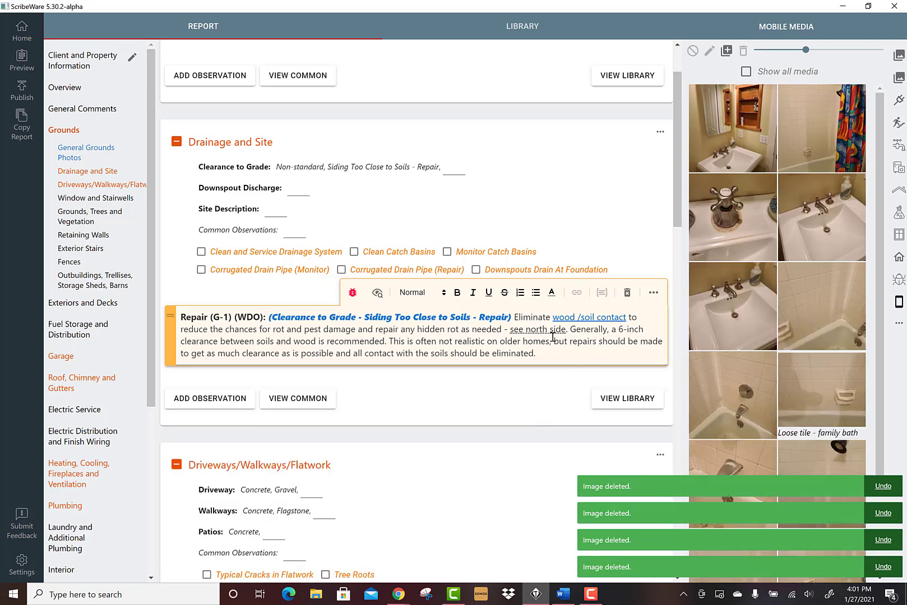
Examine the options offered for Downspout Discharge under Drainage and Site.
{"action": "left_click", "coordinate": [300, 191]}
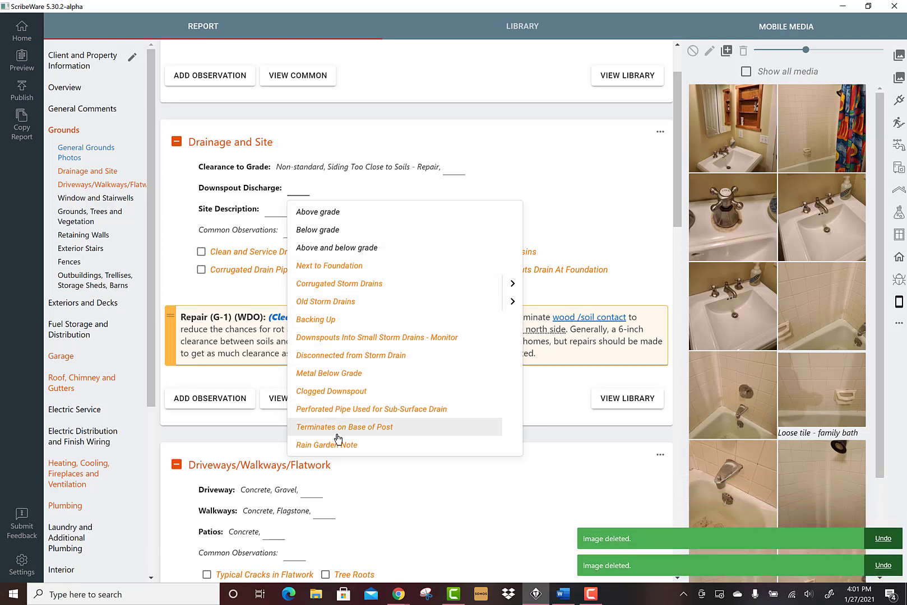
{"action": "left_click", "coordinate": [506, 183]}
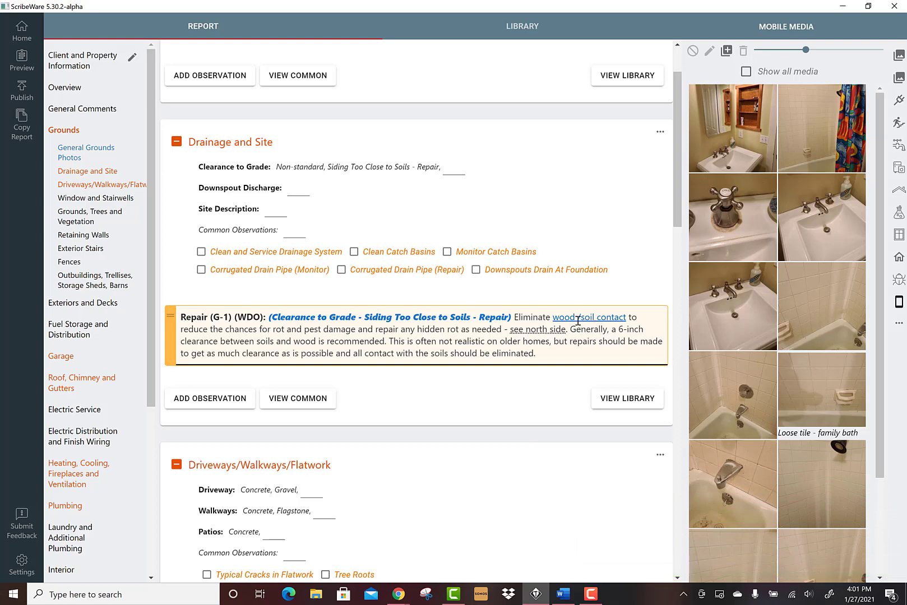
In the Family Bathroom section, remove the Tested entry from Sinks and Cabinets.
{"action": "scroll", "coordinate": [84, 347], "scroll_direction": "down", "scroll_amount": 3}
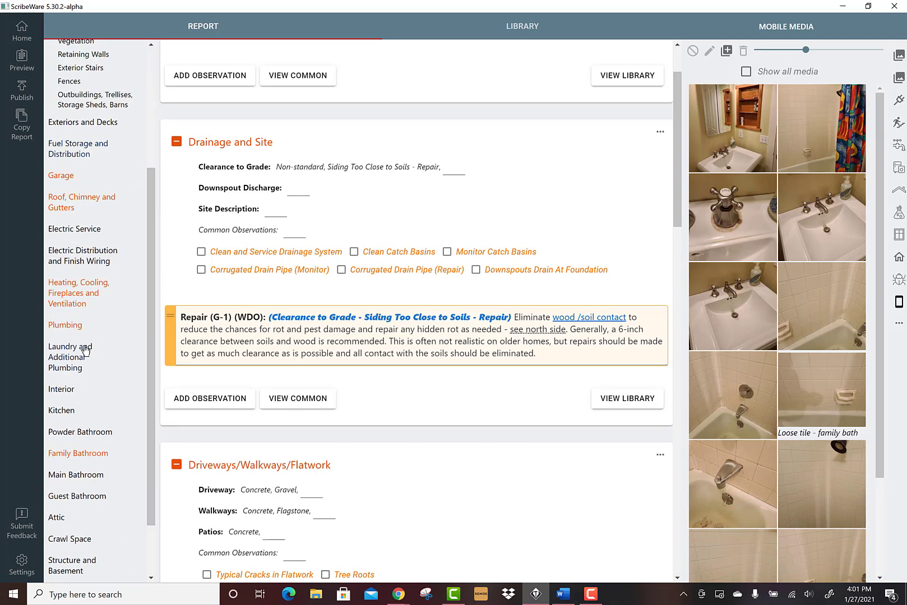
{"action": "scroll", "coordinate": [85, 351], "scroll_direction": "down", "scroll_amount": 1}
{"action": "left_click", "coordinate": [78, 381]}
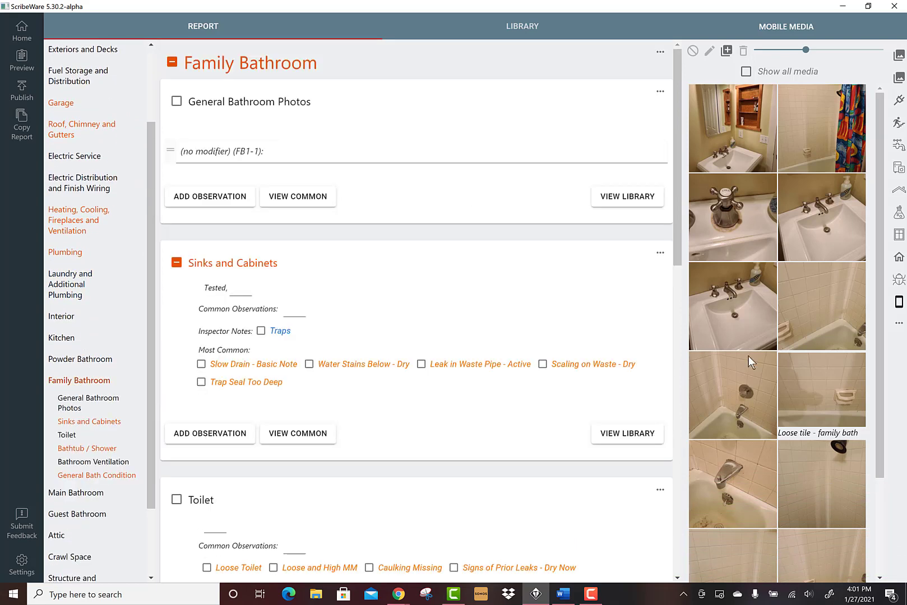
{"action": "left_click", "coordinate": [219, 291]}
{"action": "left_click", "coordinate": [366, 316]}
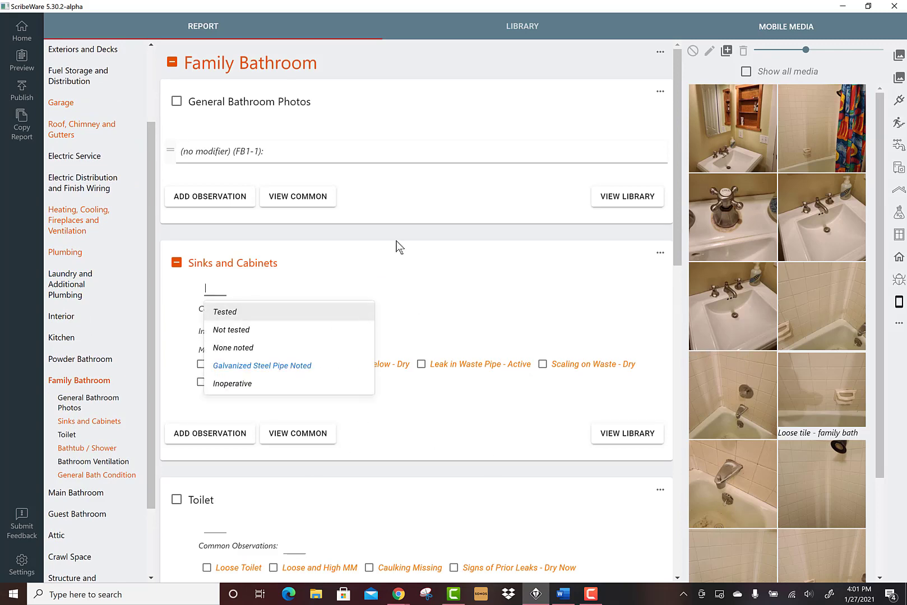
Delete the empty observation under General Bathroom Photos in the Family Bathroom section.
{"action": "left_click", "coordinate": [311, 156]}
{"action": "left_click", "coordinate": [629, 129]}
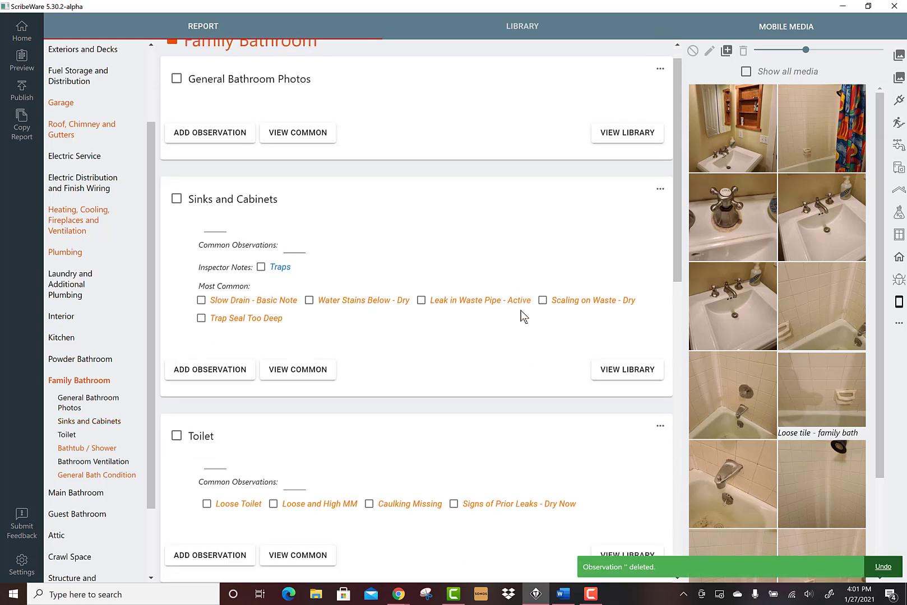
{"action": "scroll", "coordinate": [507, 367], "scroll_direction": "down", "scroll_amount": 7}
{"action": "scroll", "coordinate": [507, 367], "scroll_direction": "up", "scroll_amount": 8}
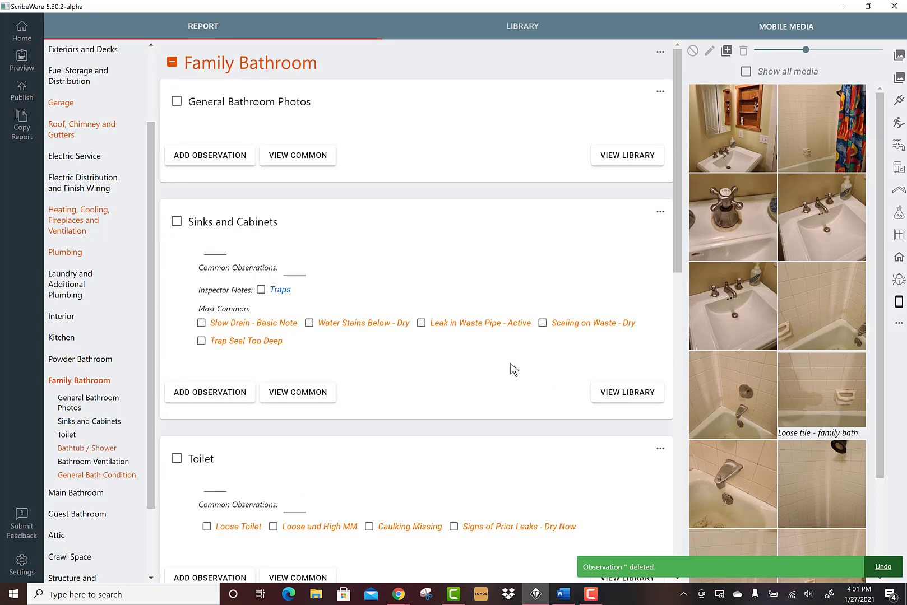
Add the sink-and-medicine-cabinet photo and the shower curtain photo to General Bathroom Photos in the Family Bathroom section.
{"action": "left_click", "coordinate": [745, 120]}
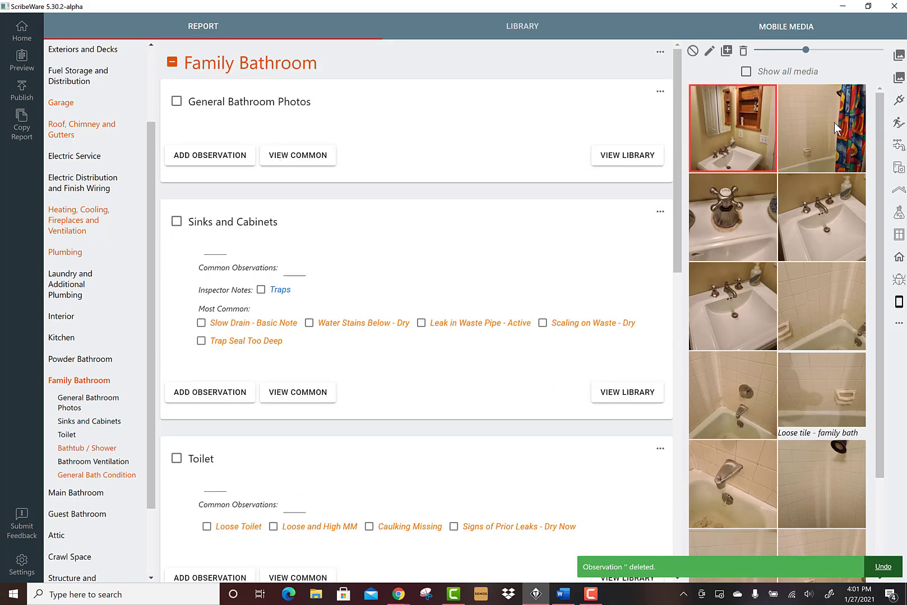
{"action": "left_click", "coordinate": [834, 122]}
{"action": "left_click_drag", "start_coordinate": [750, 133], "coordinate": [378, 112]}
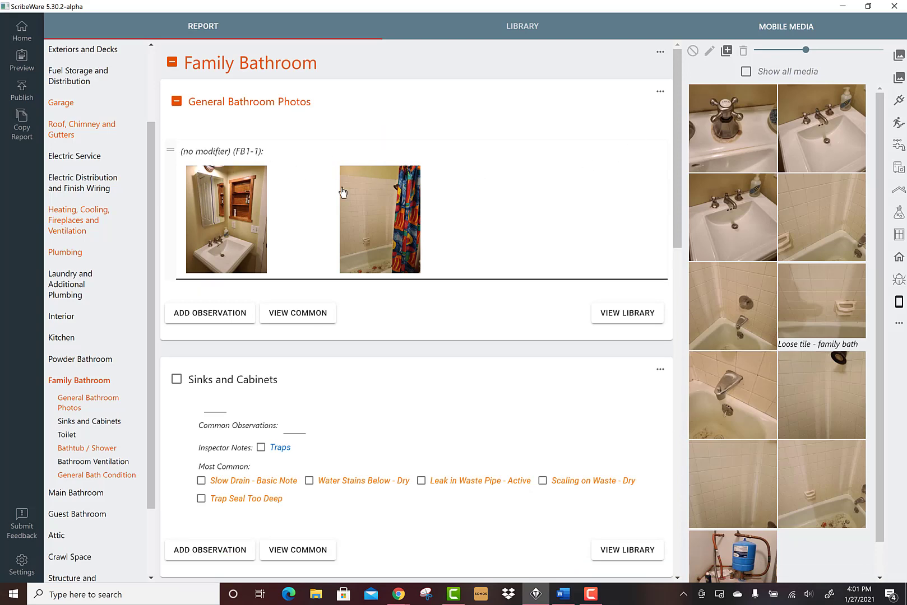
Try the Major Concern and Recommended Maintenance modifiers on the General Bathroom Photos observation, and return it to no modifier.
{"action": "left_click", "coordinate": [213, 152]}
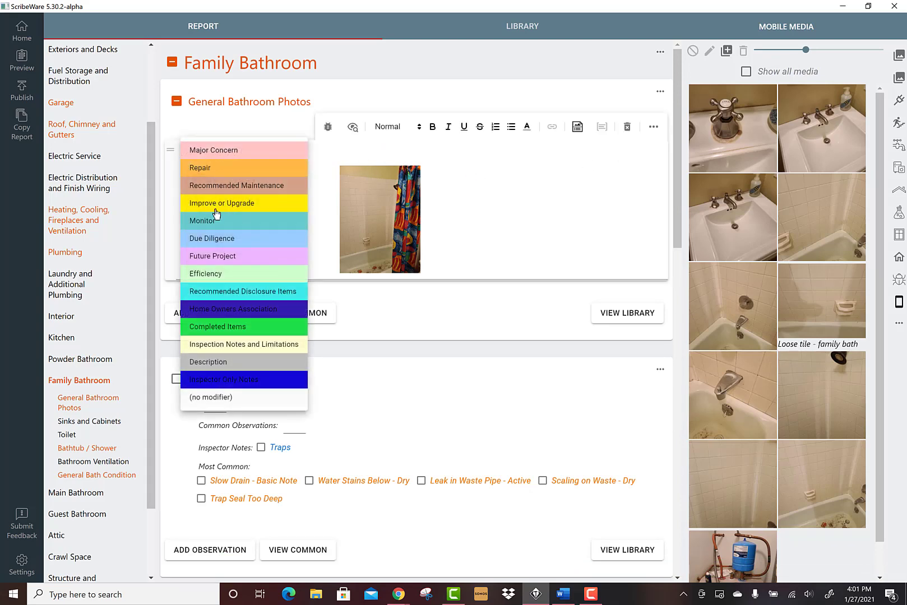
{"action": "left_click", "coordinate": [219, 152]}
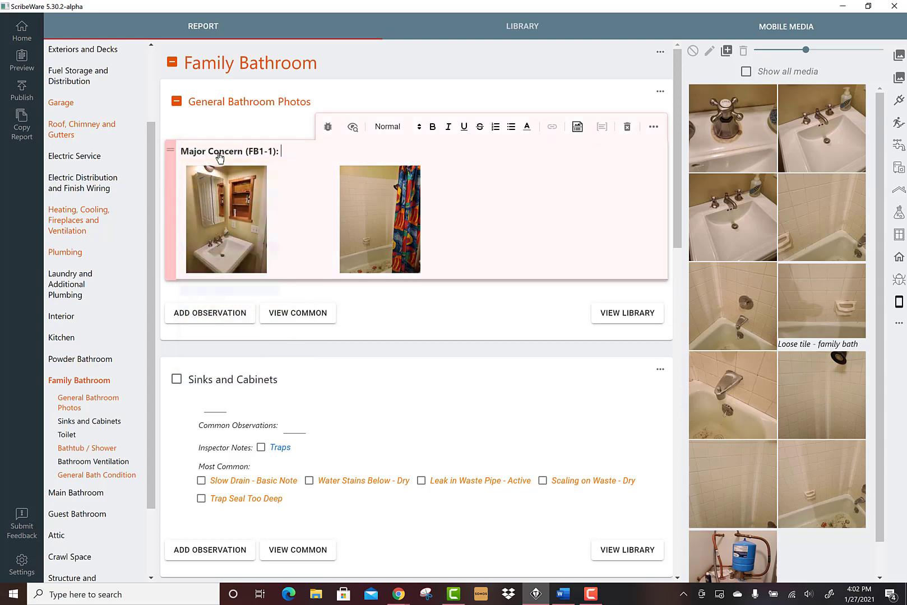
{"action": "left_click", "coordinate": [222, 185]}
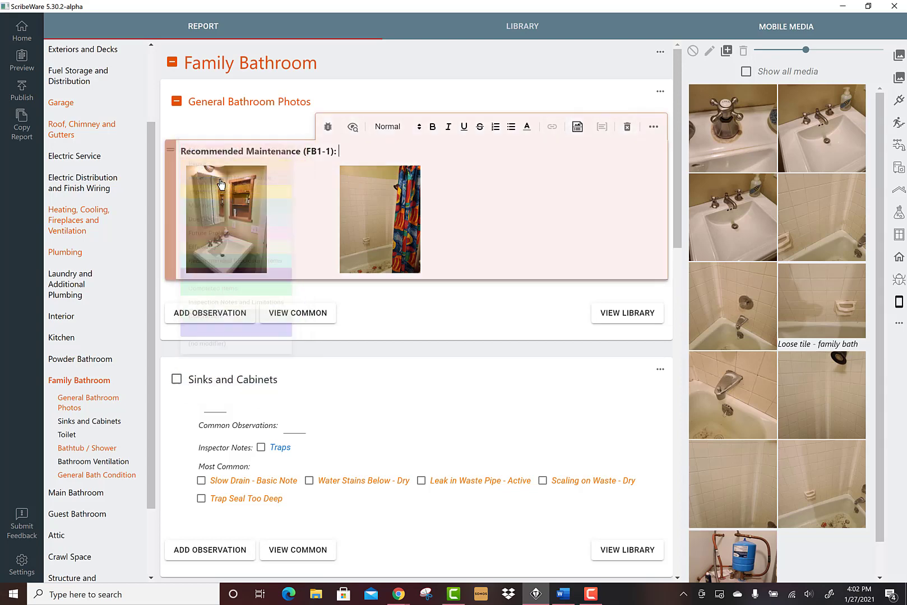
{"action": "left_click", "coordinate": [281, 157]}
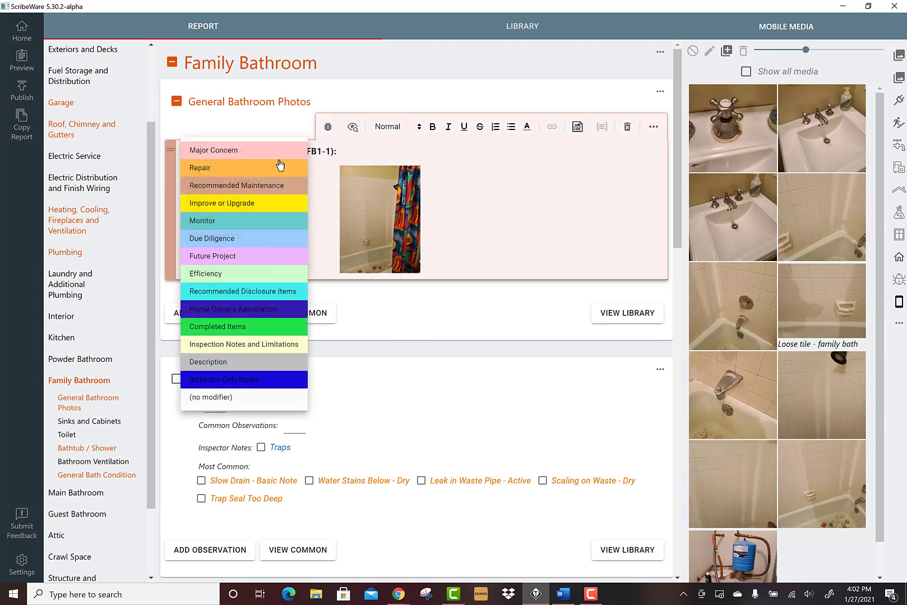
{"action": "left_click", "coordinate": [261, 401]}
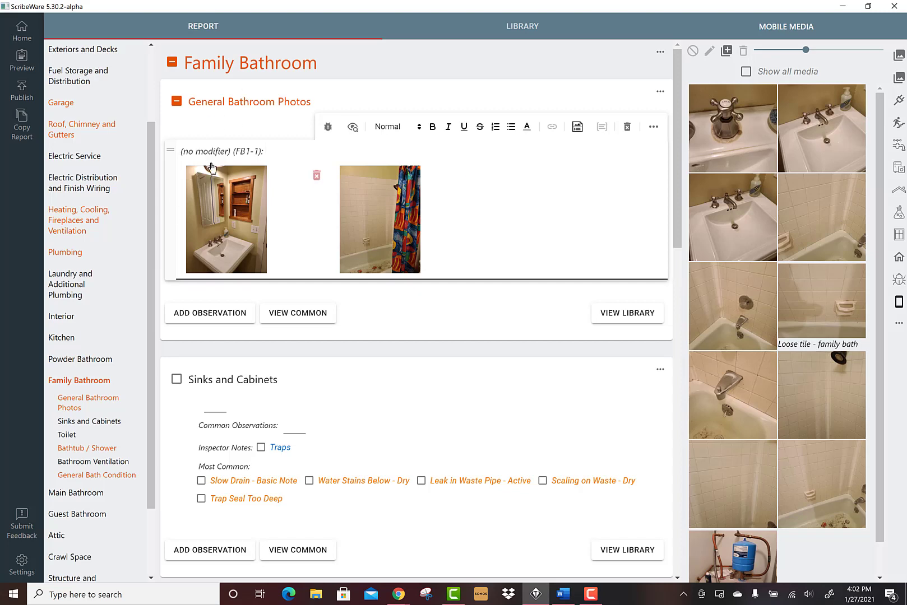
Mark Sinks and Cabinets in the Family Bathroom section as Tested.
{"action": "scroll", "coordinate": [399, 406], "scroll_direction": "down", "scroll_amount": 3}
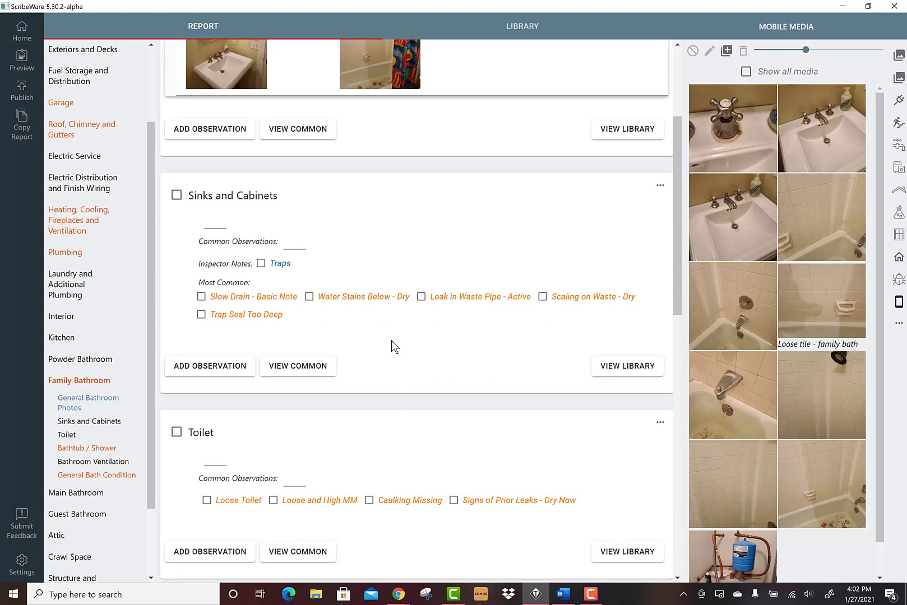
{"action": "scroll", "coordinate": [391, 340], "scroll_direction": "up", "scroll_amount": 3}
{"action": "scroll", "coordinate": [391, 339], "scroll_direction": "down", "scroll_amount": 4}
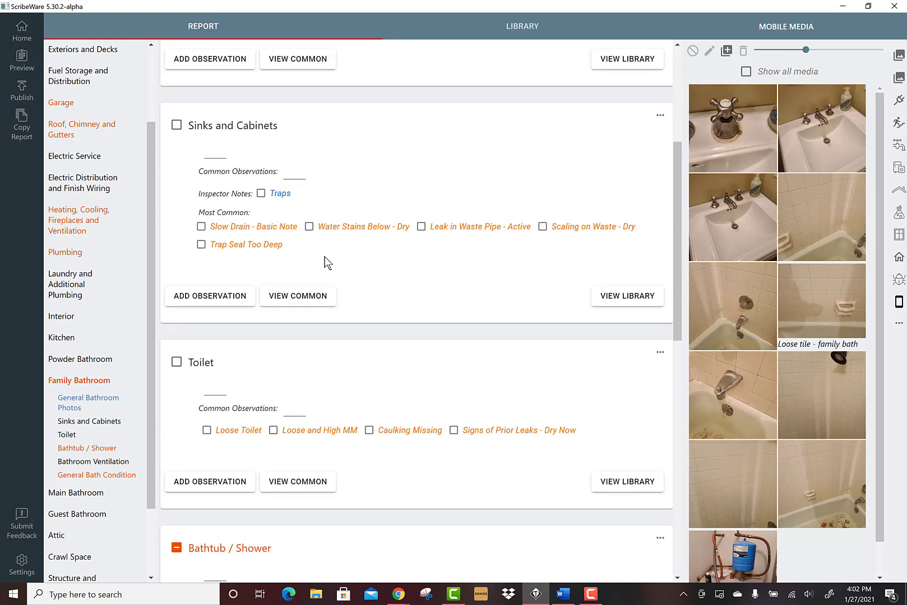
{"action": "left_click", "coordinate": [225, 152]}
{"action": "left_click", "coordinate": [231, 175]}
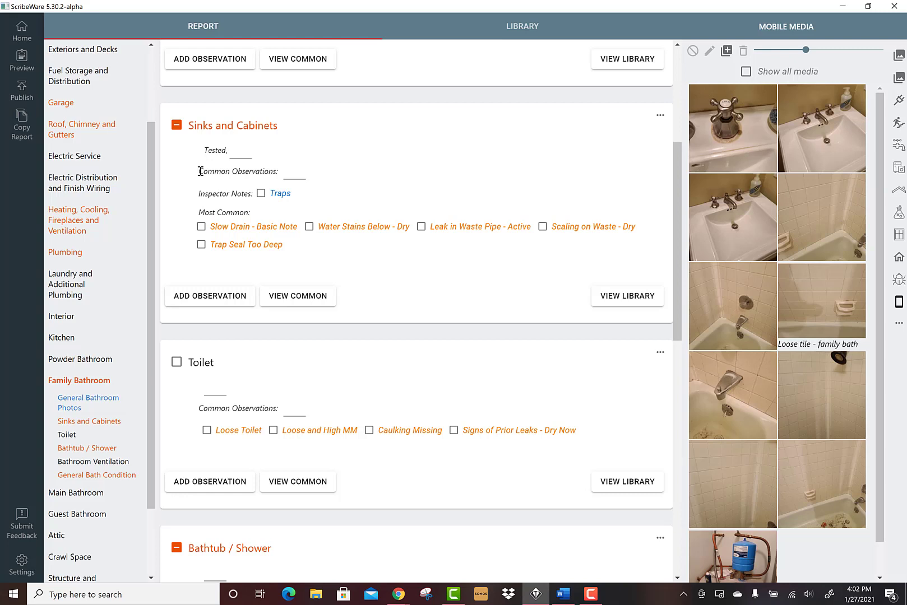
{"action": "left_click_drag", "start_coordinate": [200, 171], "coordinate": [280, 178]}
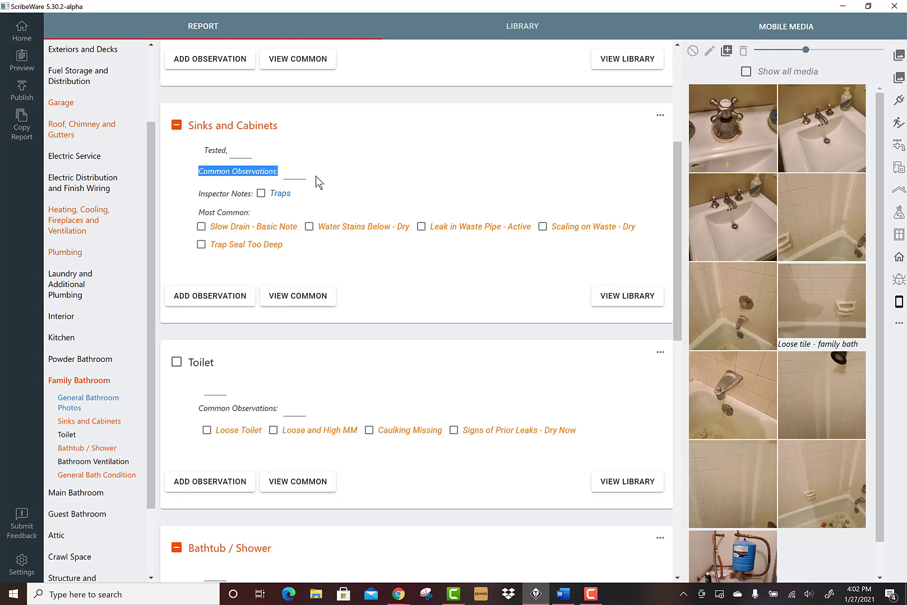
{"action": "left_click_drag", "start_coordinate": [191, 178], "coordinate": [298, 257]}
{"action": "left_click", "coordinate": [355, 256]}
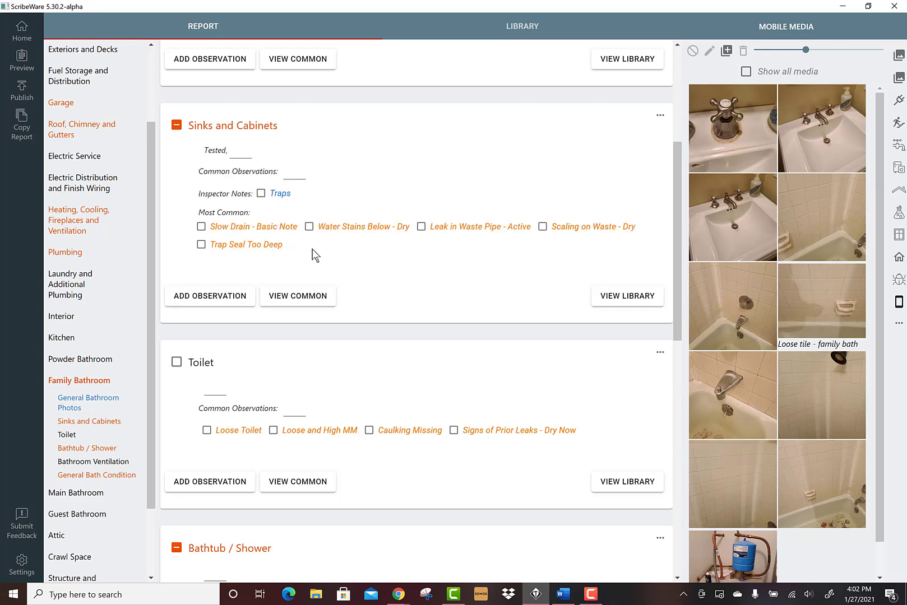
Add the Leaking observation for Faucets to Sinks and Cabinets and attach the faucet handle photo to it.
{"action": "left_click", "coordinate": [293, 179]}
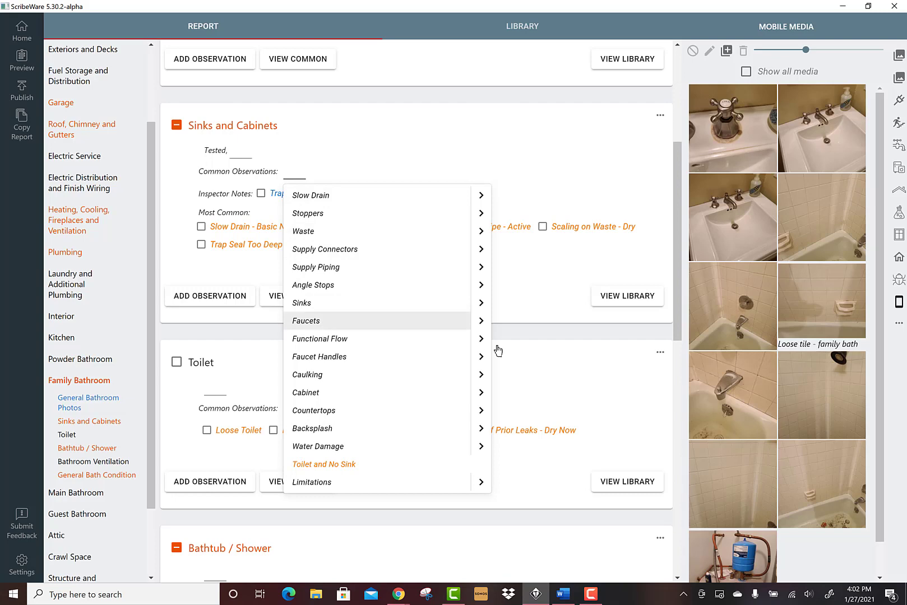
{"action": "left_click", "coordinate": [482, 324]}
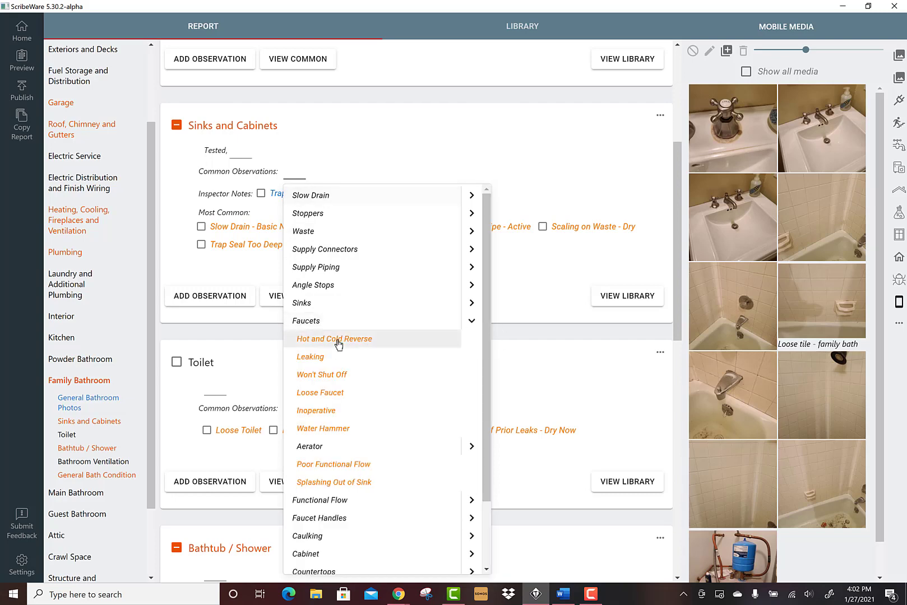
{"action": "left_click", "coordinate": [326, 361]}
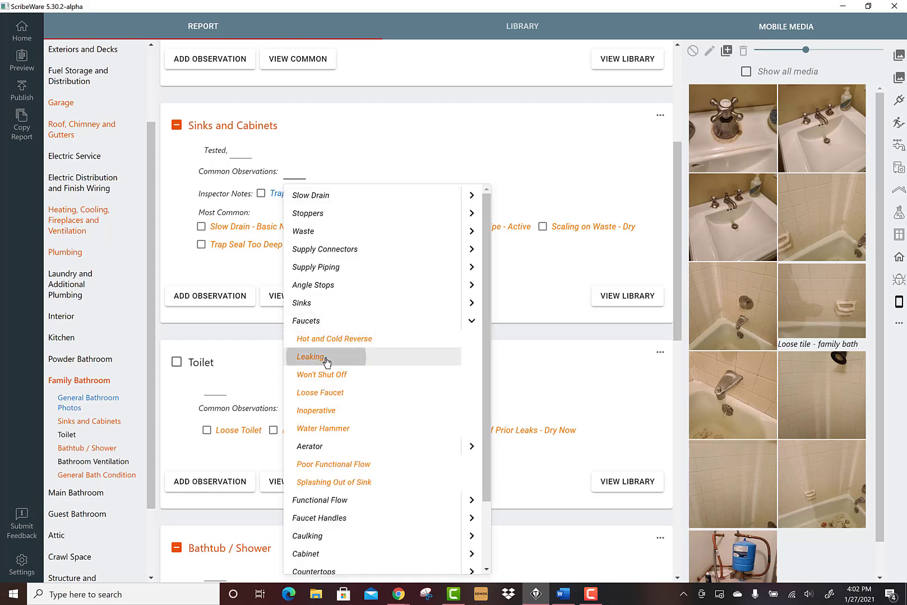
{"action": "left_click_drag", "start_coordinate": [736, 145], "coordinate": [457, 341]}
Set the bathroom named in the Faucet - Leaking repair observation to family.
{"action": "scroll", "coordinate": [461, 369], "scroll_direction": "down", "scroll_amount": 2}
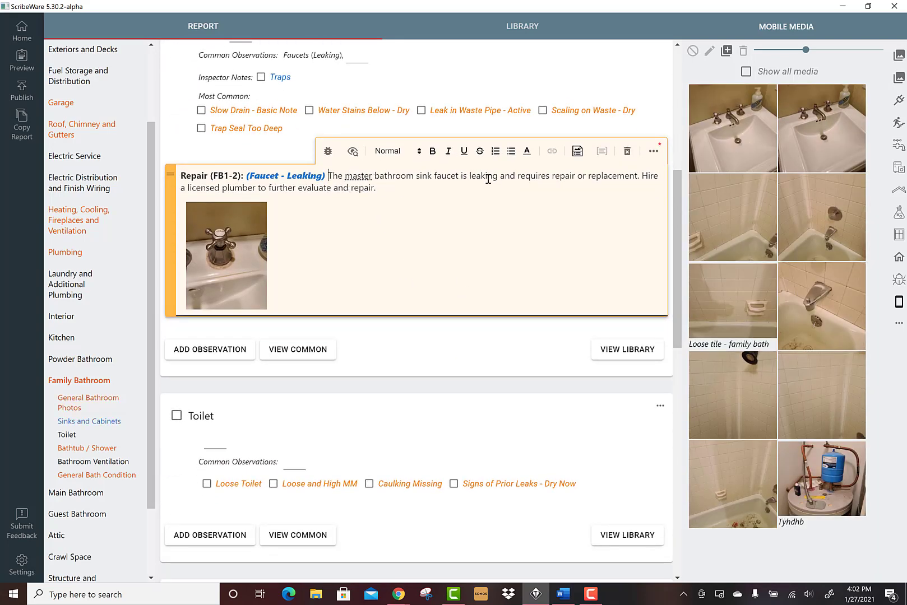
{"action": "left_click", "coordinate": [358, 178]}
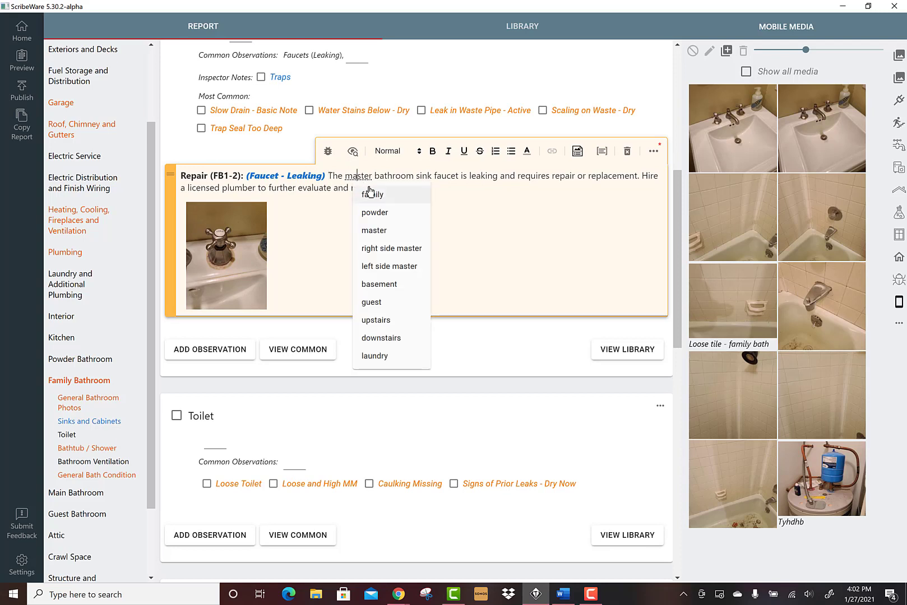
{"action": "left_click", "coordinate": [371, 196]}
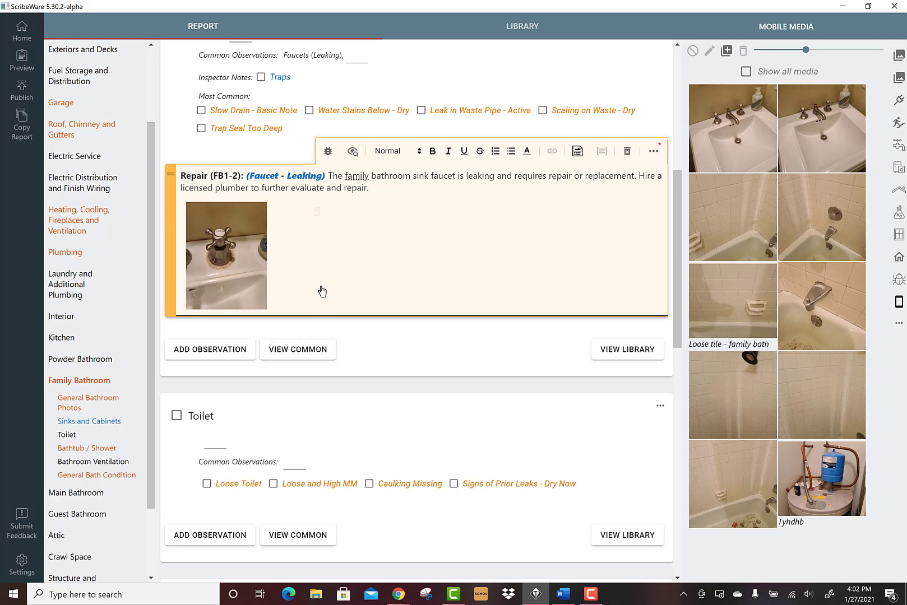
Examine the common observations offered for Sinks and Cabinets, including the Sinks and Loose Sink options.
{"action": "scroll", "coordinate": [337, 317], "scroll_direction": "up", "scroll_amount": 3}
{"action": "left_click", "coordinate": [357, 153]}
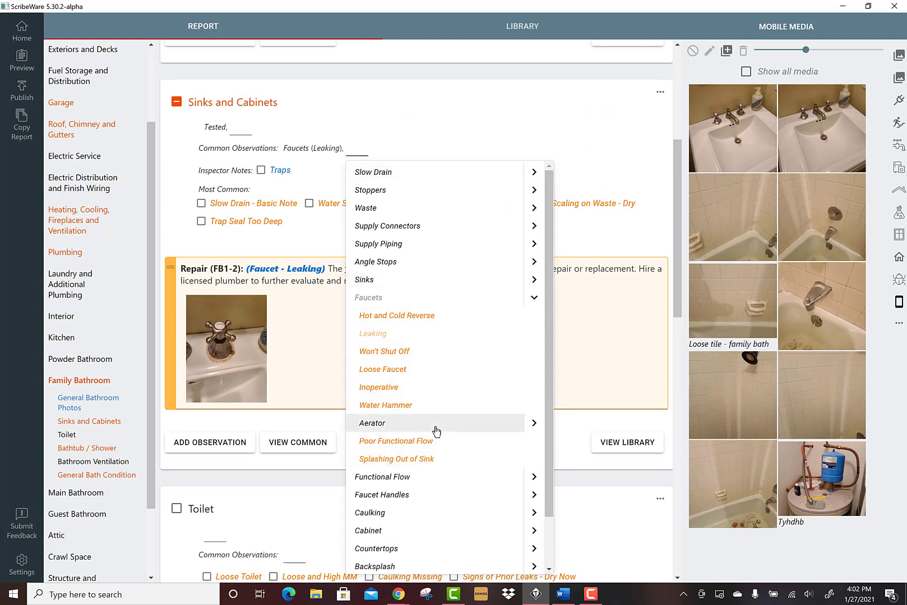
{"action": "left_click", "coordinate": [531, 297]}
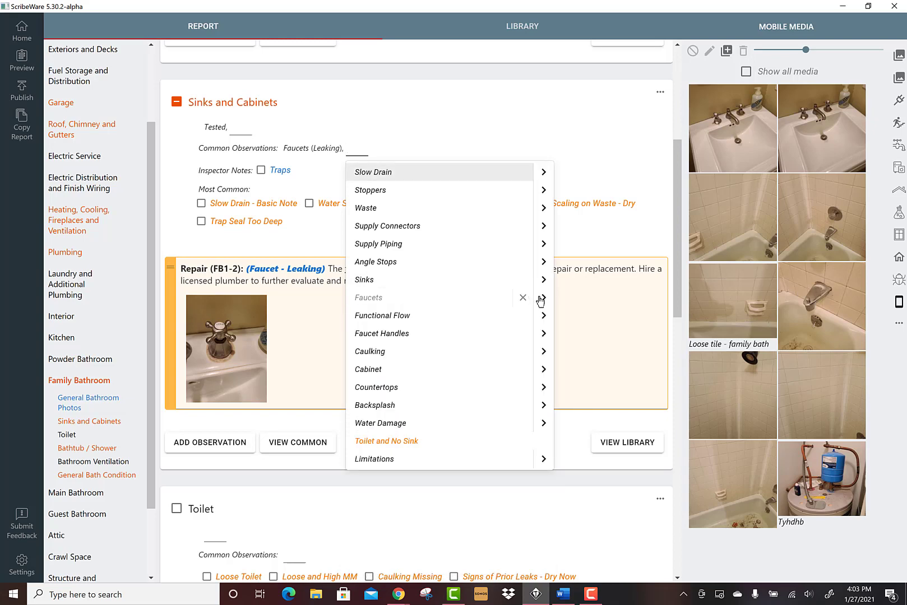
{"action": "left_click", "coordinate": [544, 280]}
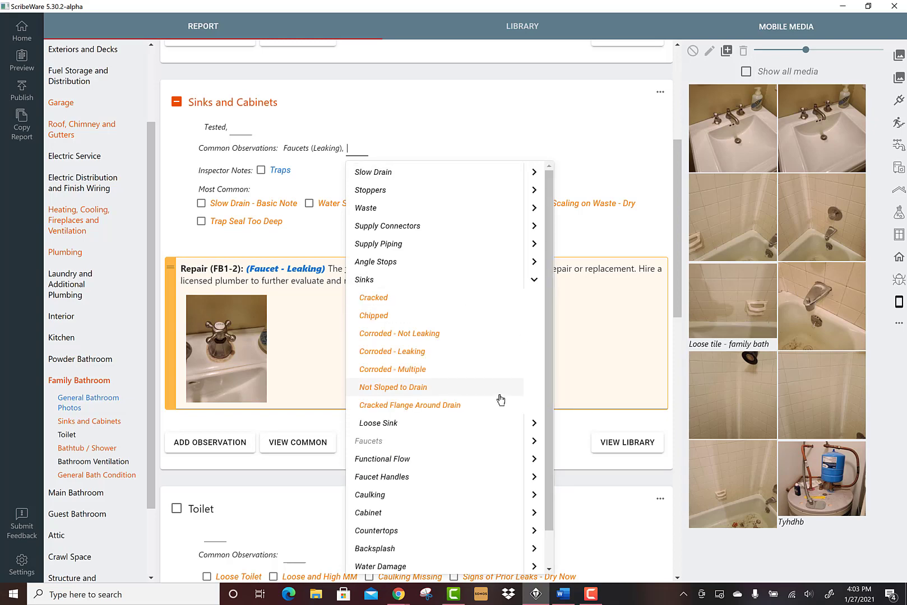
{"action": "scroll", "coordinate": [500, 399], "scroll_direction": "down", "scroll_amount": 1}
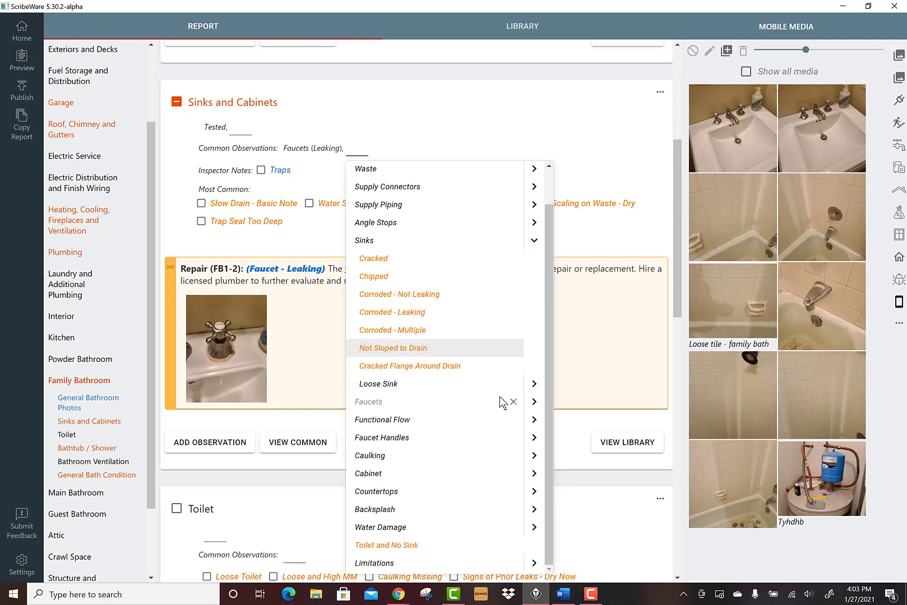
{"action": "left_click", "coordinate": [530, 386]}
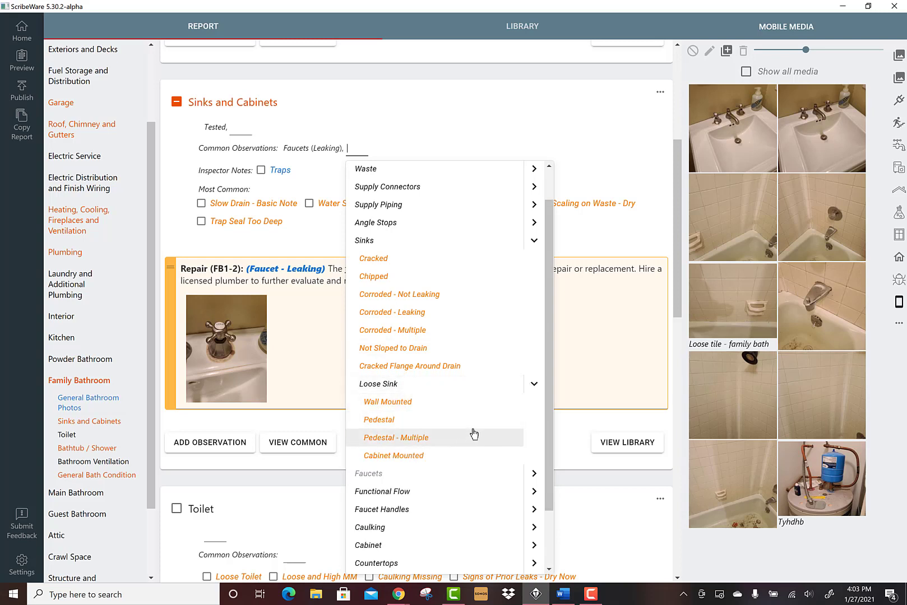
{"action": "left_click", "coordinate": [534, 385]}
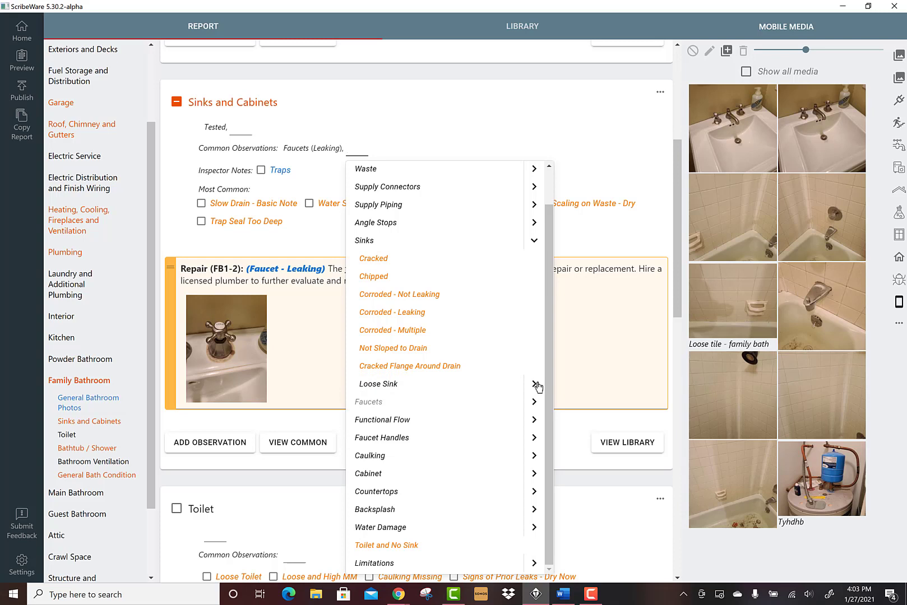
{"action": "left_click", "coordinate": [534, 241]}
{"action": "left_click", "coordinate": [453, 126]}
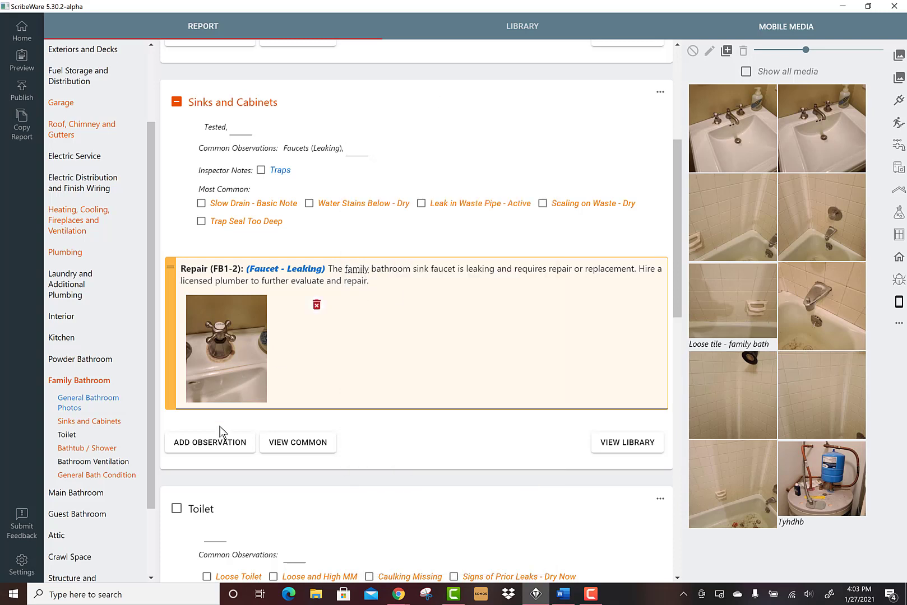
Using the search text "loose", add a Pedestal Sink - Loose repair observation to Sinks and Cabinets for the family bathroom, with a sink photo.
{"action": "left_click", "coordinate": [205, 444]}
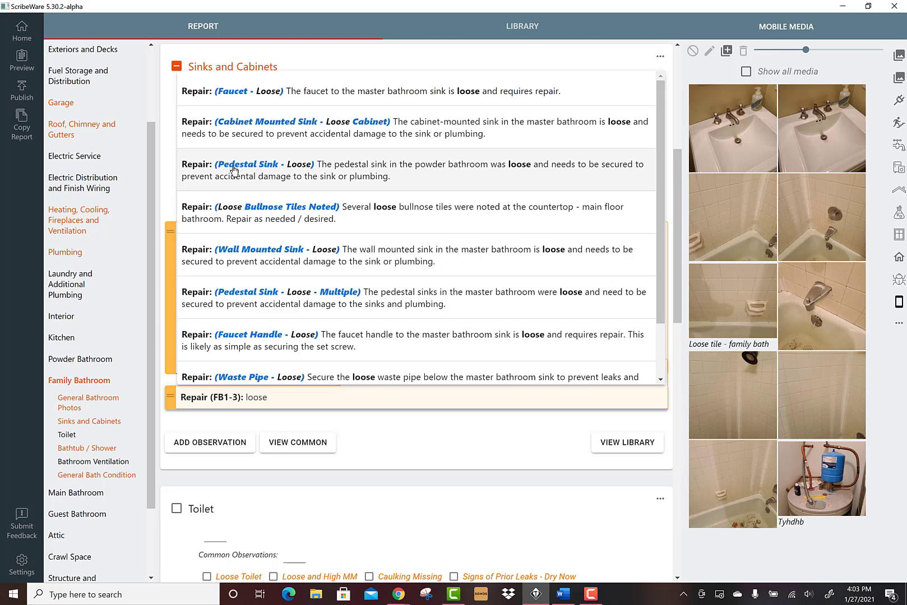
{"action": "left_click", "coordinate": [371, 168]}
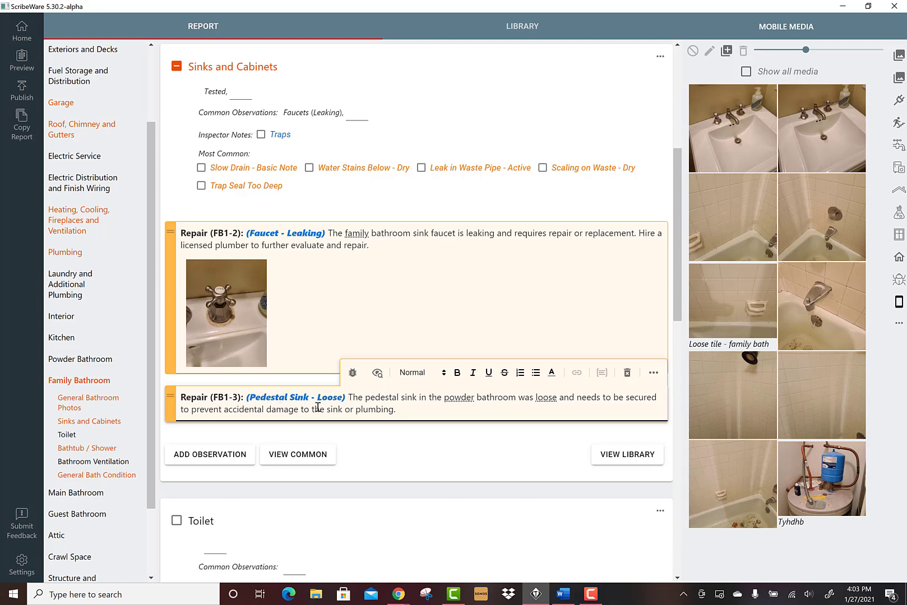
{"action": "scroll", "coordinate": [318, 407], "scroll_direction": "down", "scroll_amount": 2}
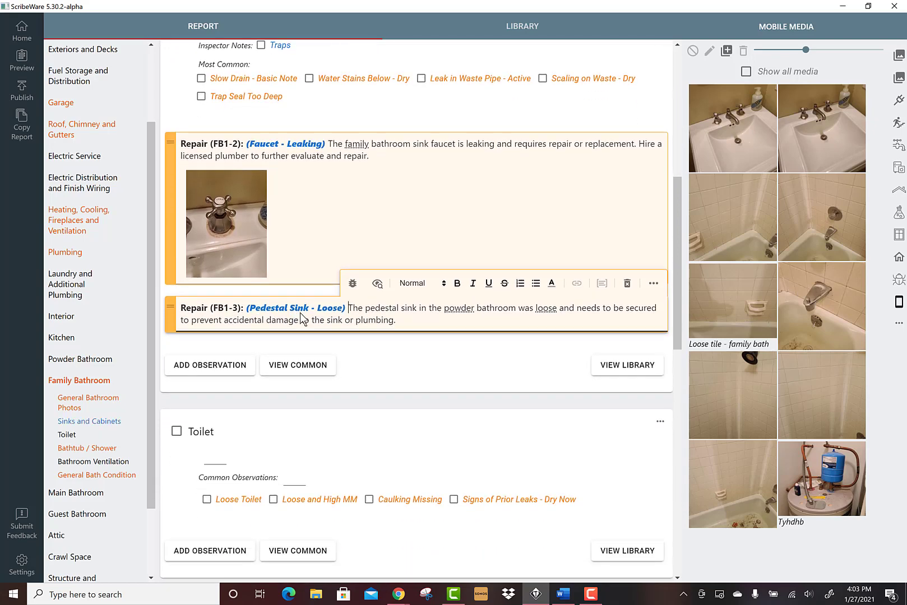
{"action": "scroll", "coordinate": [428, 293], "scroll_direction": "down", "scroll_amount": 1}
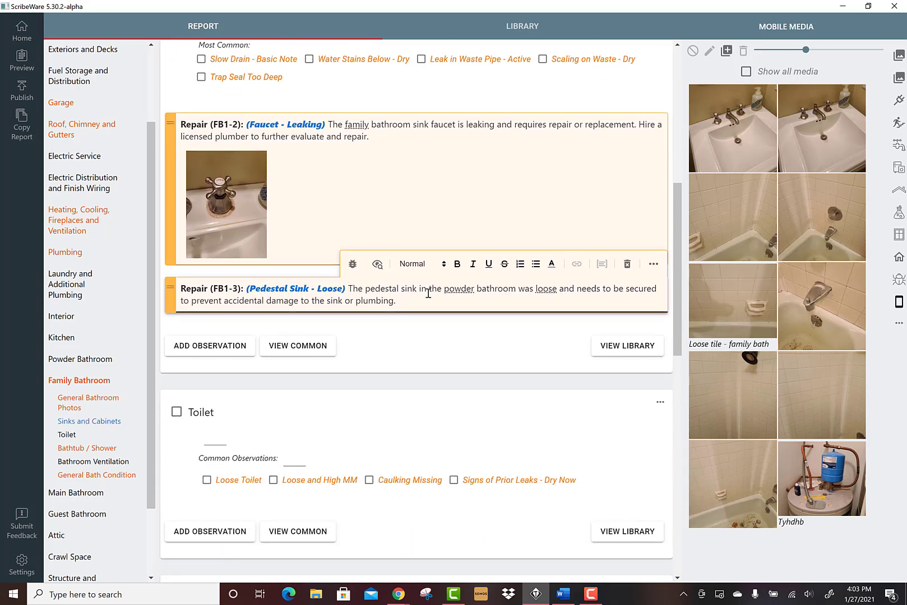
{"action": "left_click", "coordinate": [460, 289]}
{"action": "left_click", "coordinate": [470, 308]}
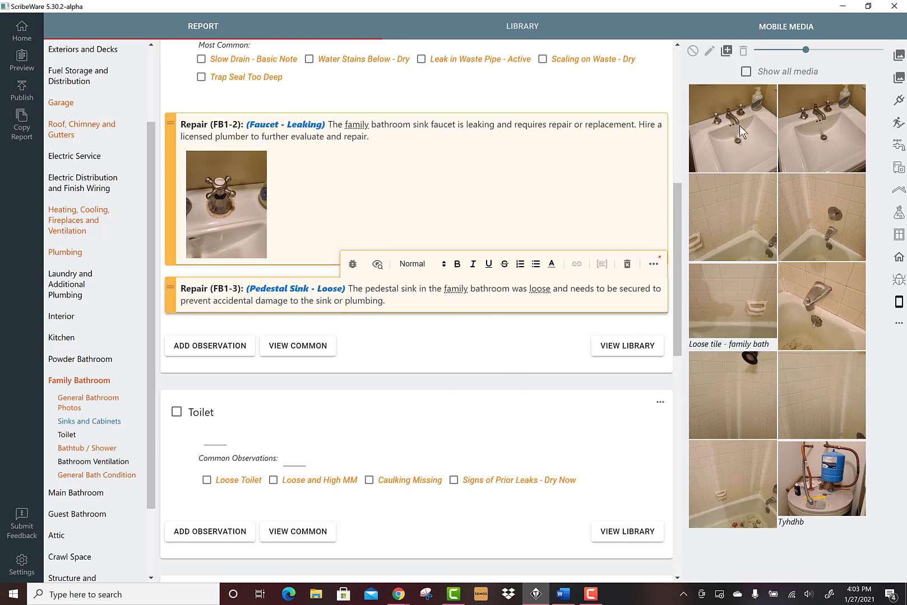
{"action": "left_click_drag", "start_coordinate": [739, 125], "coordinate": [487, 291]}
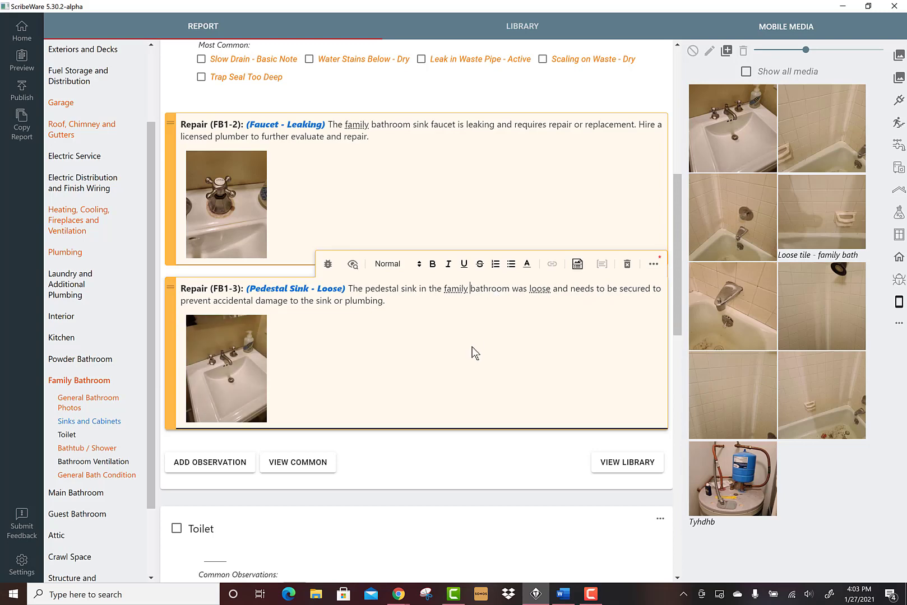
Mark Toilet in the Family Bathroom section as Tested.
{"action": "scroll", "coordinate": [471, 352], "scroll_direction": "down", "scroll_amount": 5}
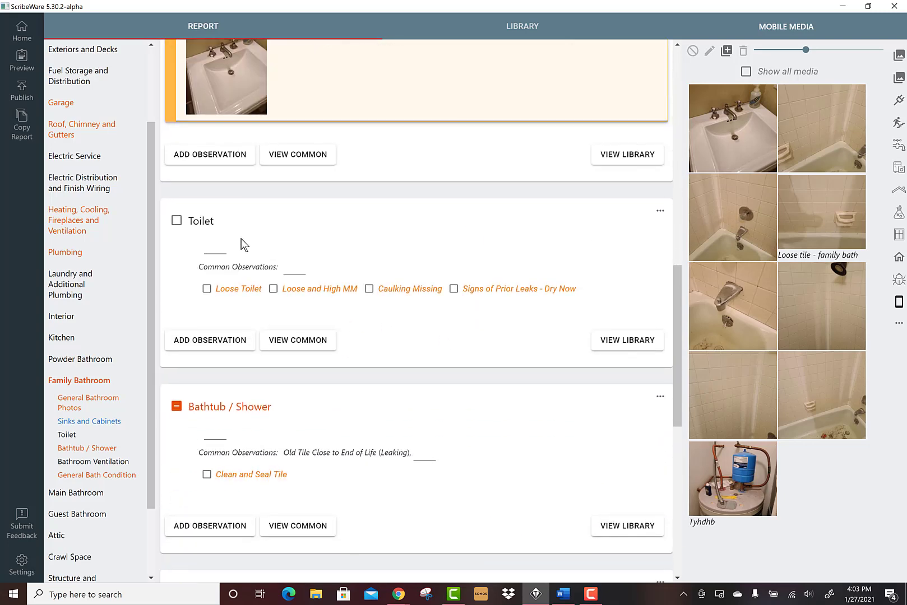
{"action": "left_click", "coordinate": [215, 248]}
{"action": "left_click", "coordinate": [218, 266]}
{"action": "left_click", "coordinate": [505, 236]}
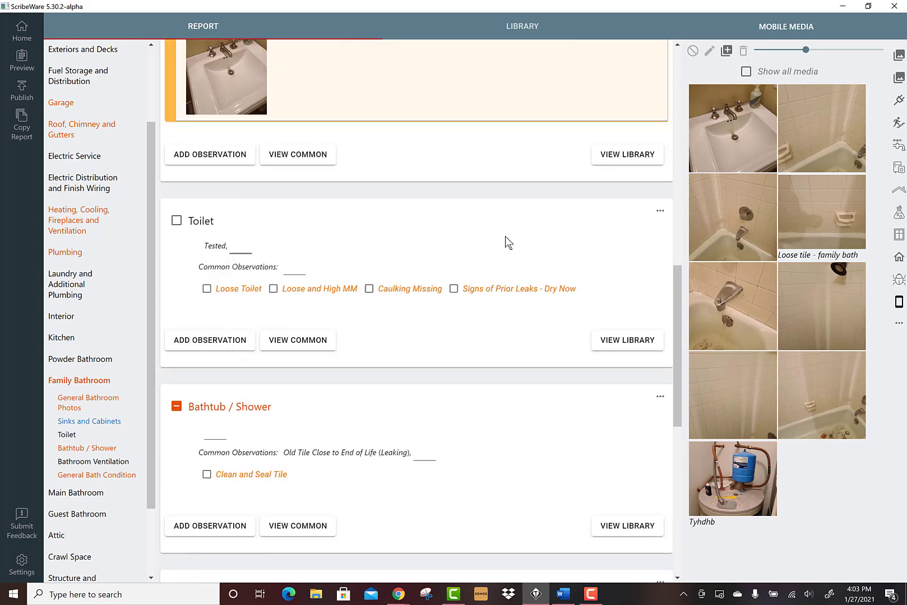
Mark Bathtub / Shower in the Family Bathroom section as Tested.
{"action": "scroll", "coordinate": [499, 247], "scroll_direction": "down", "scroll_amount": 4}
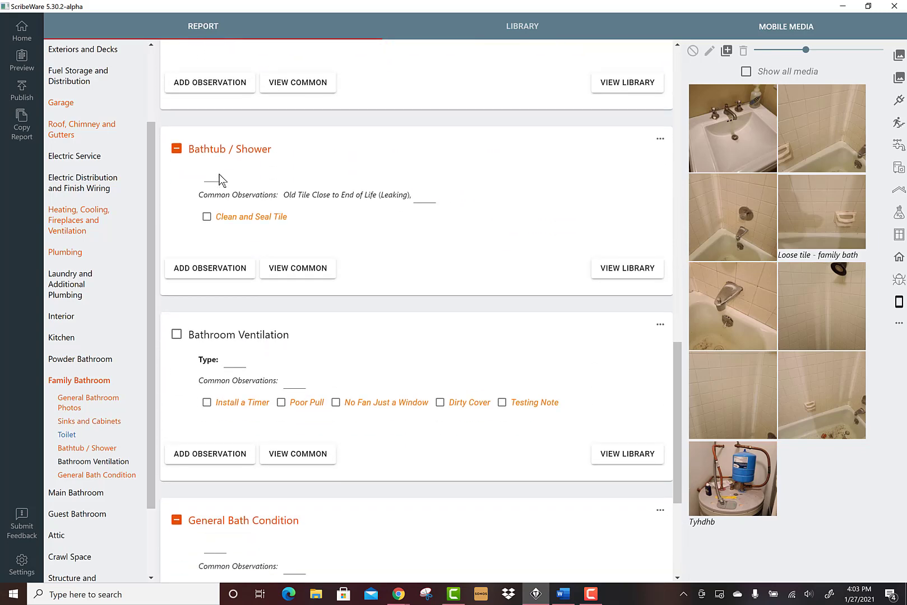
{"action": "left_click", "coordinate": [219, 175]}
{"action": "left_click", "coordinate": [242, 196]}
Clear the Leaking entry from the common observations of Bathtub / Shower in the Family Bathroom section.
{"action": "left_click", "coordinate": [299, 198]}
{"action": "left_click", "coordinate": [494, 219]}
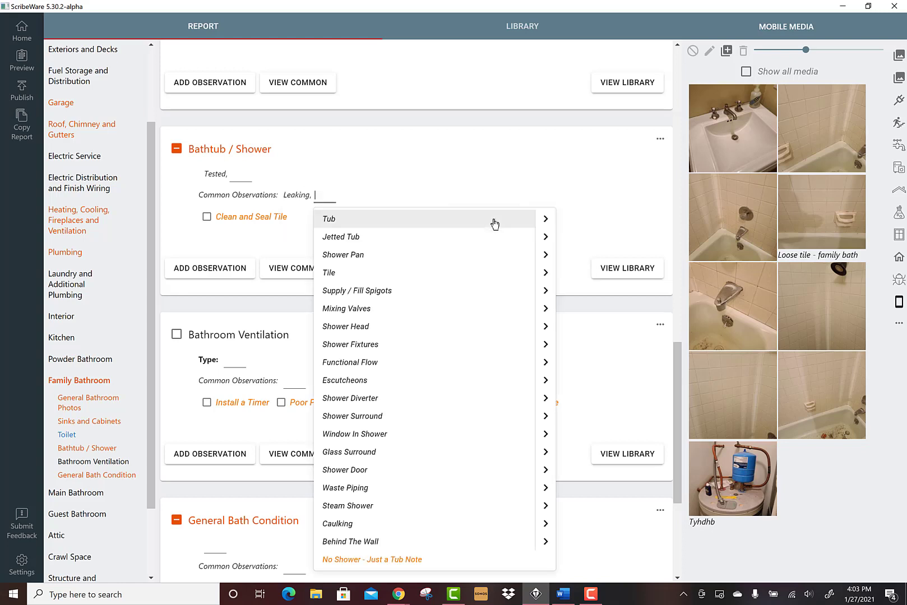
{"action": "left_click", "coordinate": [482, 176]}
{"action": "left_click", "coordinate": [300, 196]}
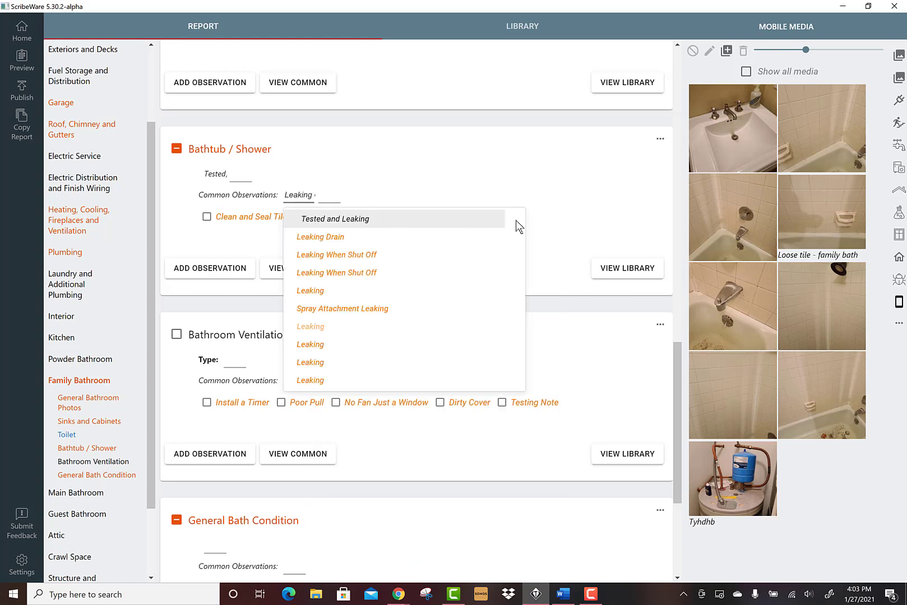
{"action": "left_click", "coordinate": [313, 195]}
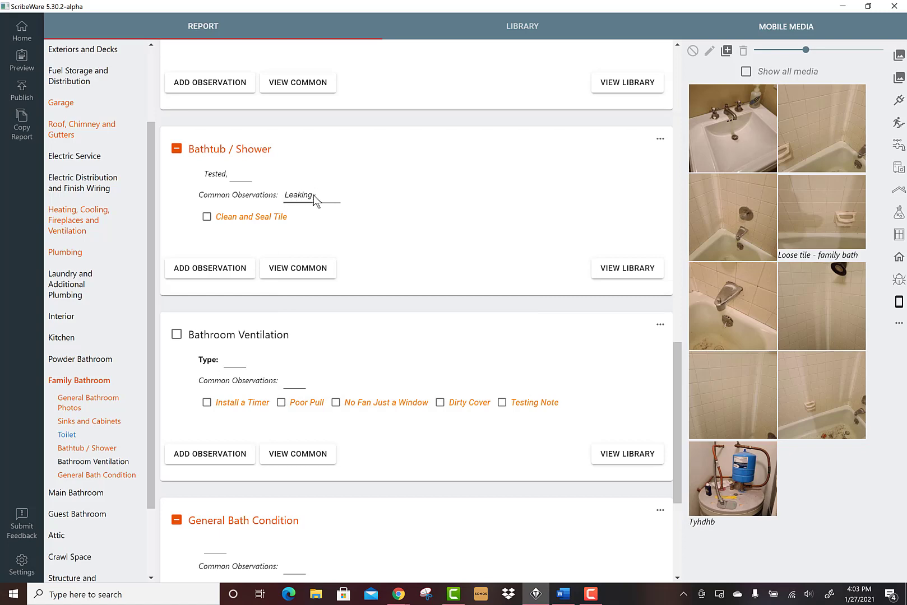
{"action": "left_click_drag", "start_coordinate": [314, 196], "coordinate": [281, 197]}
{"action": "key", "text": "BackSpace"}
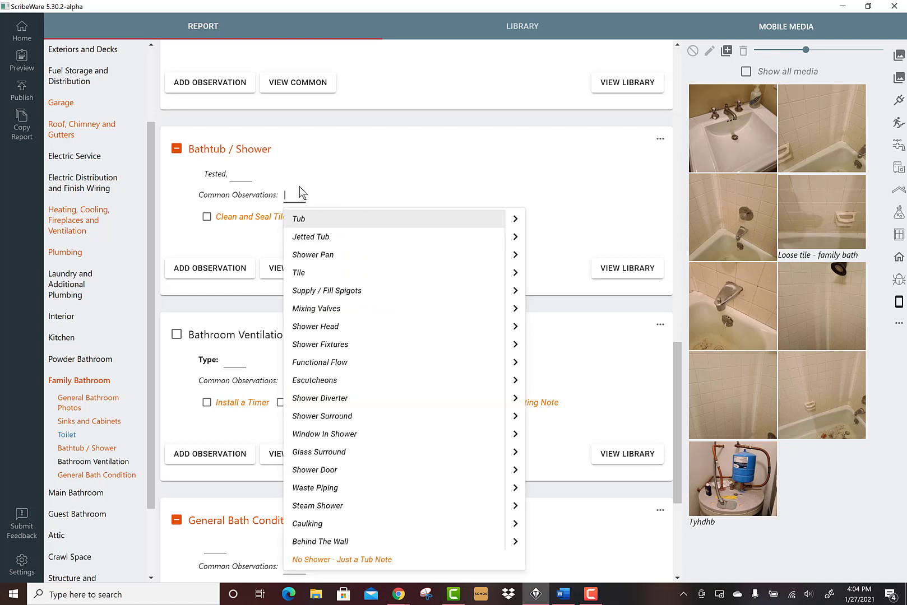
Add the Tile observation Old Tile Close to End of Life to Bathtub / Shower.
{"action": "left_click", "coordinate": [297, 195]}
{"action": "left_click", "coordinate": [294, 196]}
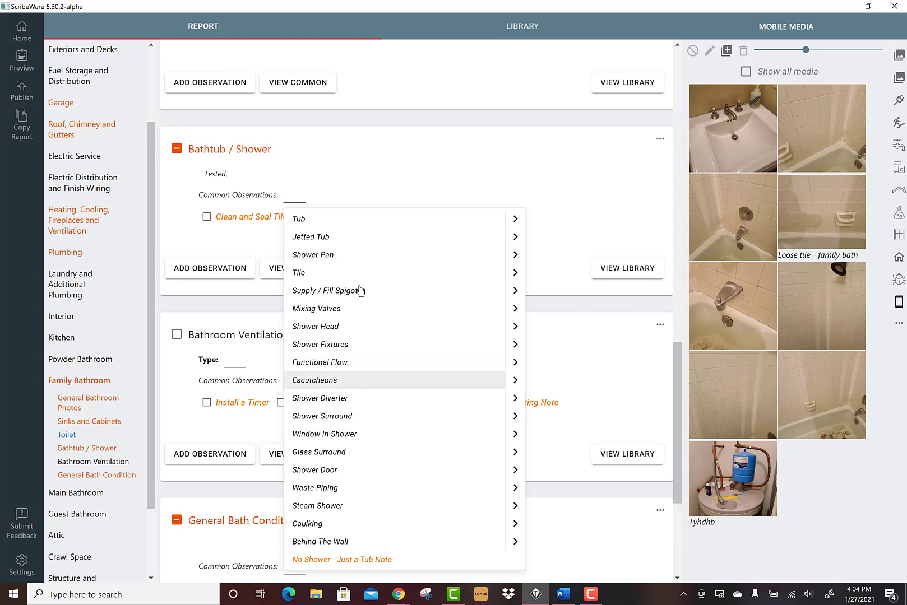
{"action": "left_click", "coordinate": [513, 274]}
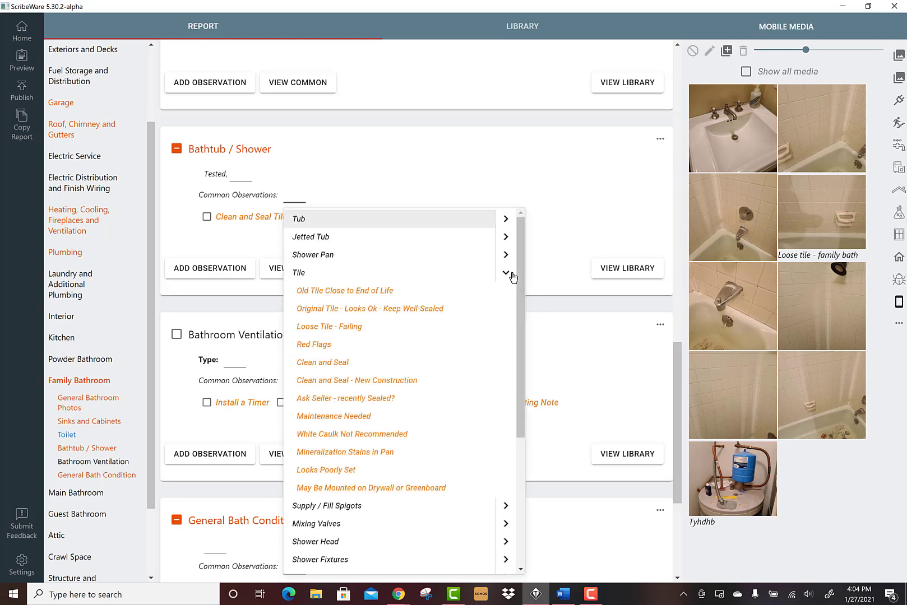
{"action": "left_click", "coordinate": [351, 292]}
{"action": "left_click", "coordinate": [352, 293]}
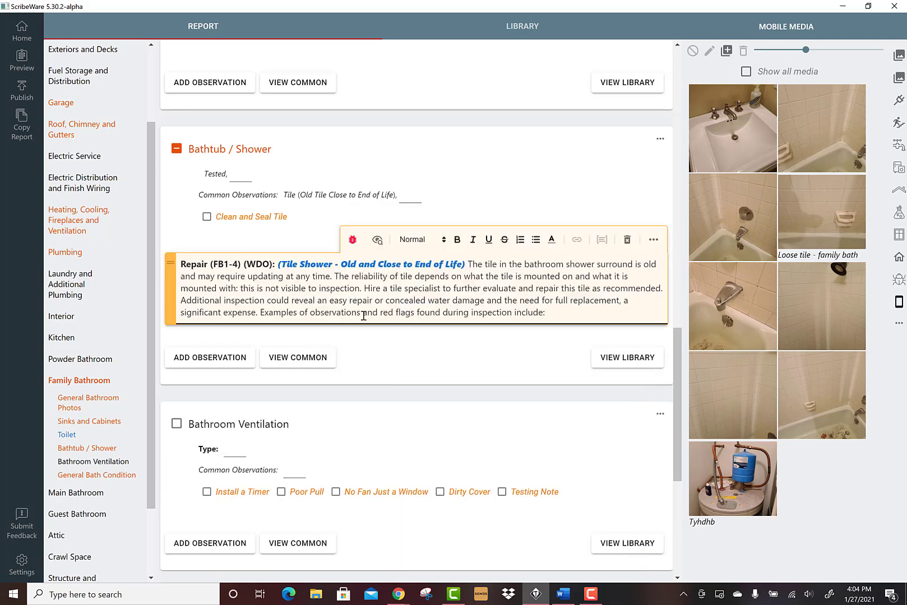
Attach the bathtub corner tile photo and the photo captioned Loose tile - family bath to the old tile observation.
{"action": "left_click", "coordinate": [830, 126]}
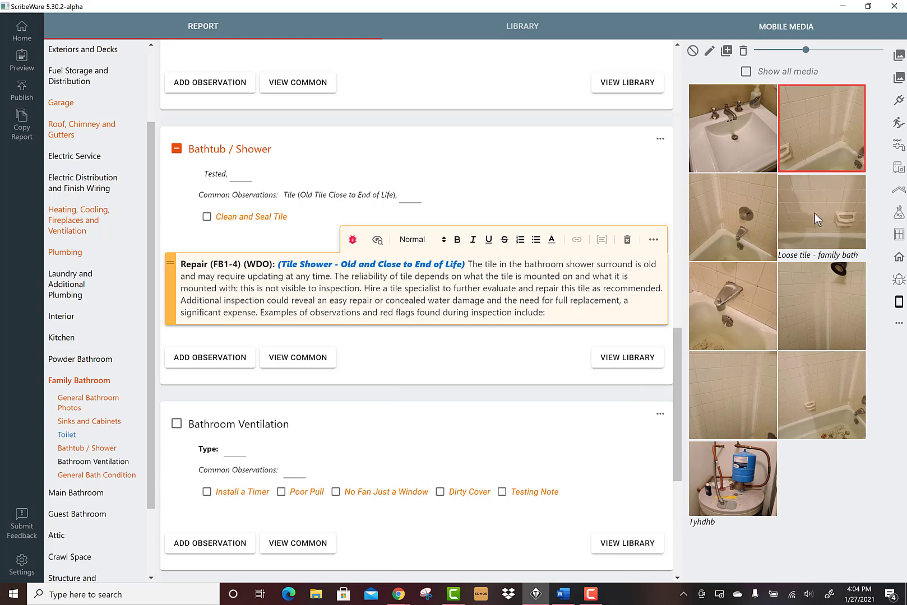
{"action": "left_click", "coordinate": [807, 230], "text": "ctrl"}
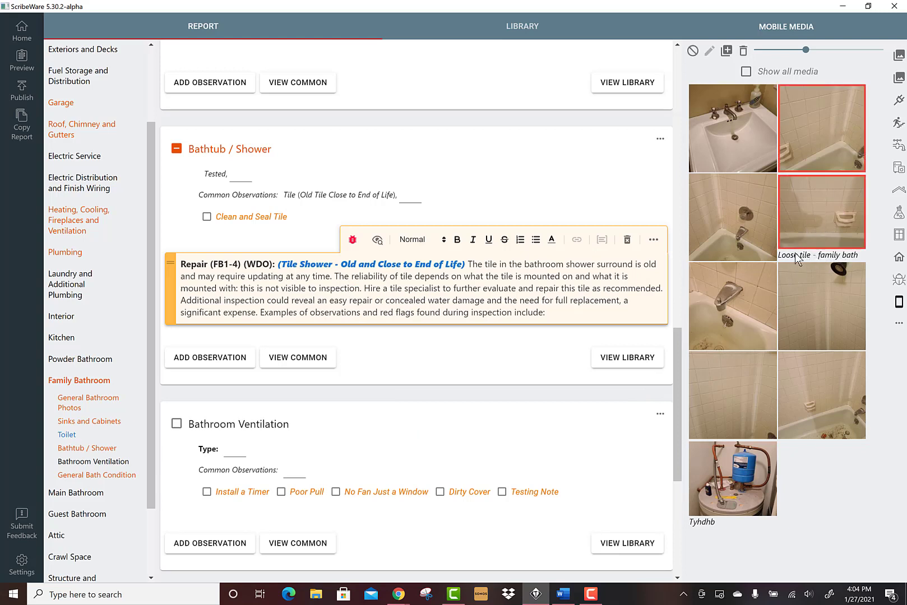
{"action": "left_click_drag", "start_coordinate": [810, 152], "coordinate": [421, 300]}
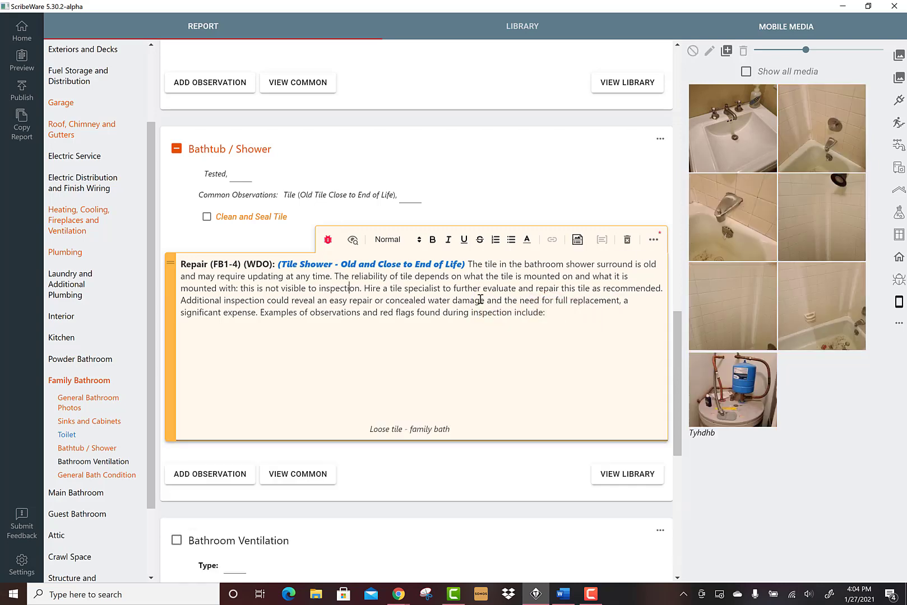
{"action": "scroll", "coordinate": [411, 431], "scroll_direction": "down", "scroll_amount": 1}
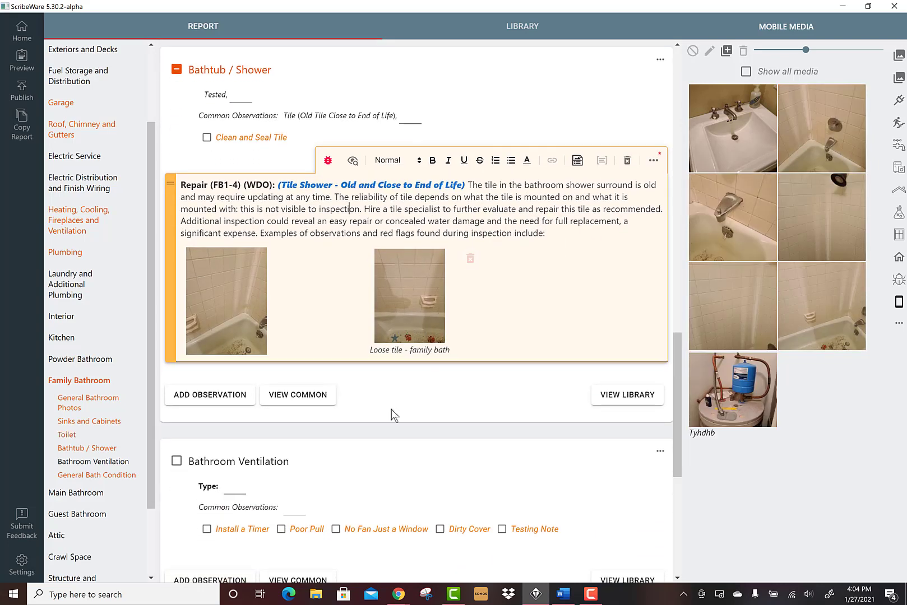
{"action": "mouse_move", "coordinate": [414, 317]}
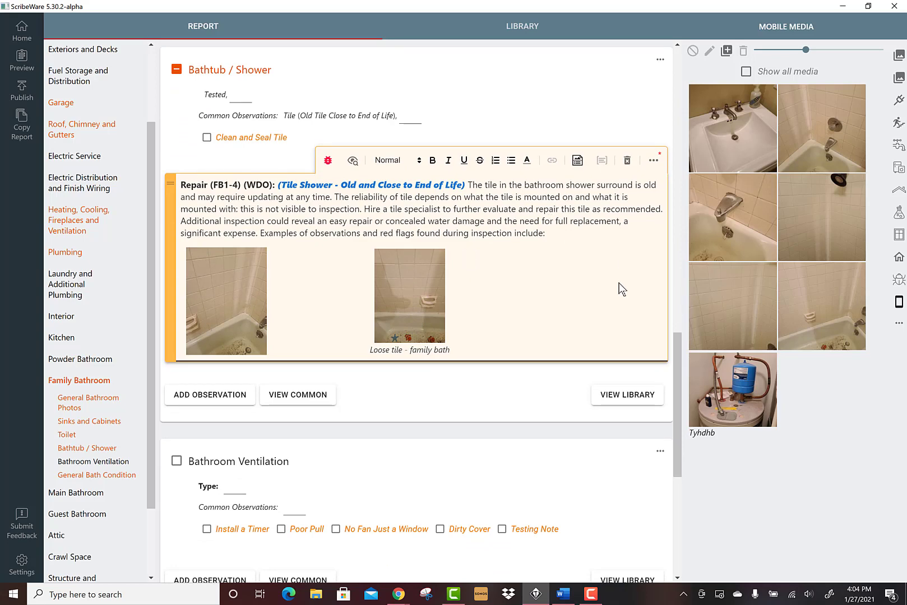
{"action": "scroll", "coordinate": [620, 289], "scroll_direction": "down", "scroll_amount": 2}
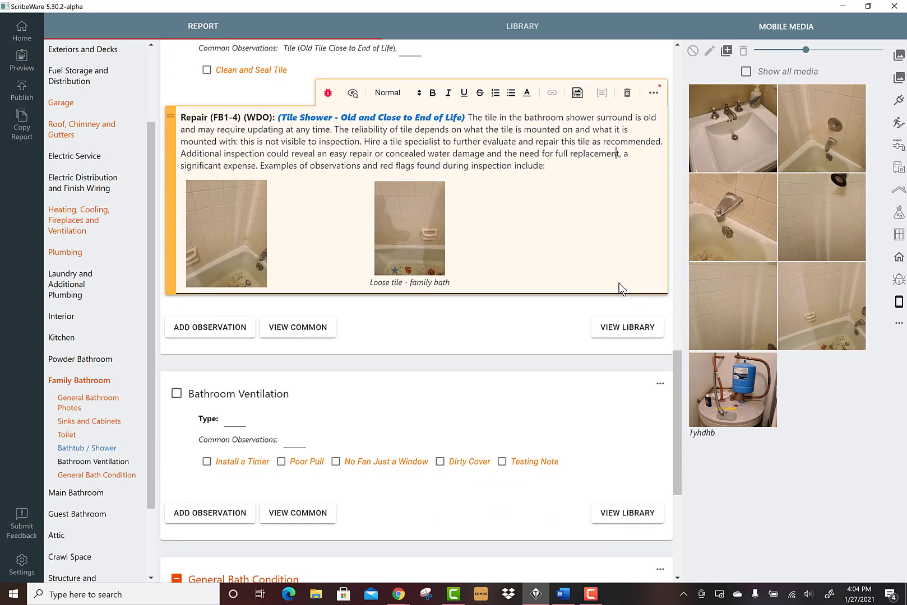
Add the Shower Diverter observation Leaking to Bathtub / Shower.
{"action": "scroll", "coordinate": [622, 273], "scroll_direction": "up", "scroll_amount": 3}
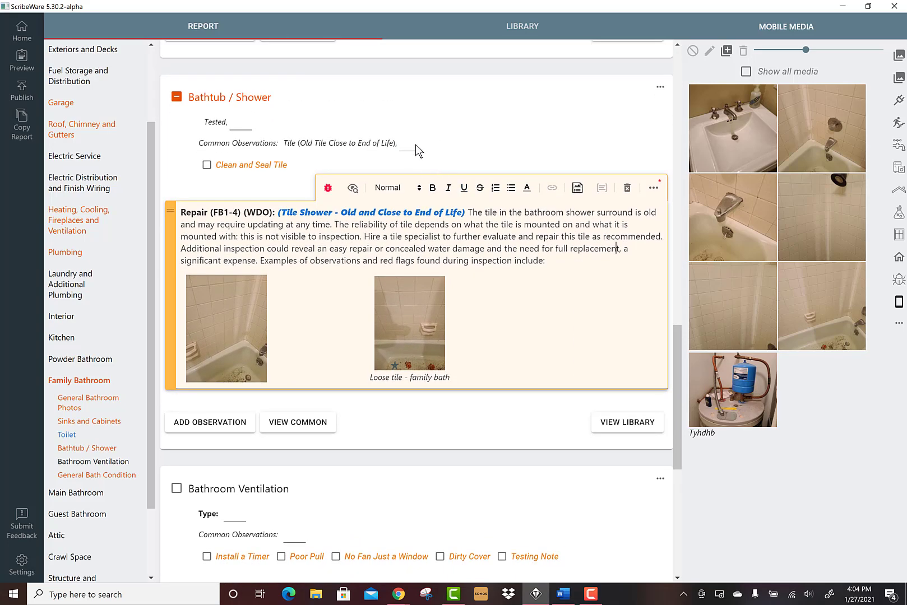
{"action": "left_click", "coordinate": [411, 147]}
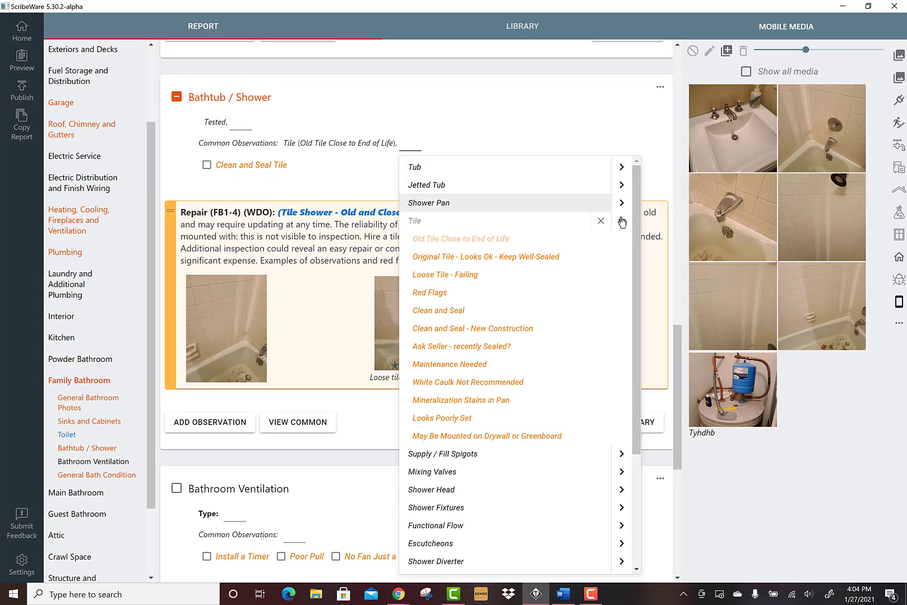
{"action": "left_click", "coordinate": [621, 221]}
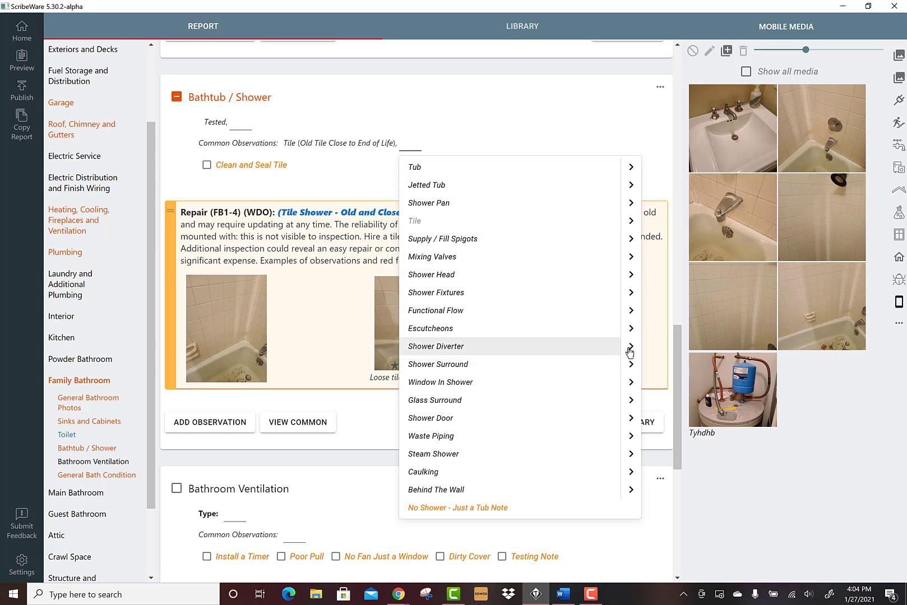
{"action": "left_click", "coordinate": [630, 352]}
{"action": "left_click", "coordinate": [449, 364]}
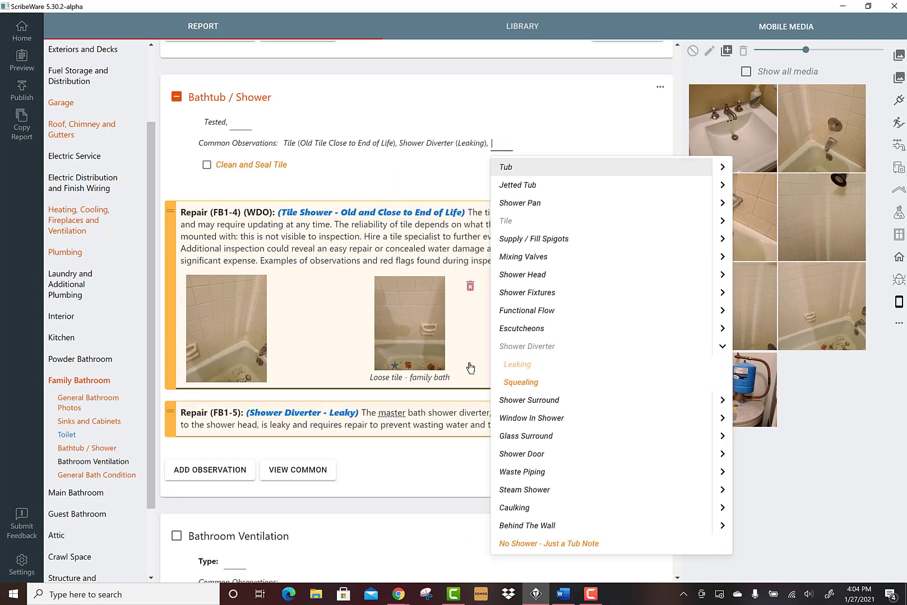
Change the bathroom name in the Shower Diverter - Leaky repair text to family and attach the close-up photo of the tub spout.
{"action": "left_click", "coordinate": [397, 424]}
{"action": "scroll", "coordinate": [397, 336], "scroll_direction": "down", "scroll_amount": 3}
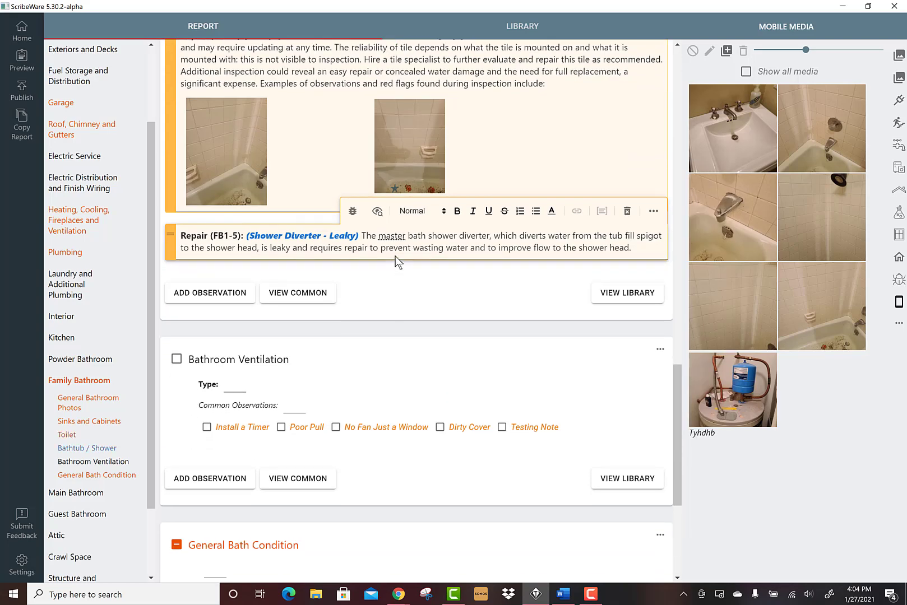
{"action": "left_click", "coordinate": [391, 238]}
{"action": "left_click", "coordinate": [402, 257]}
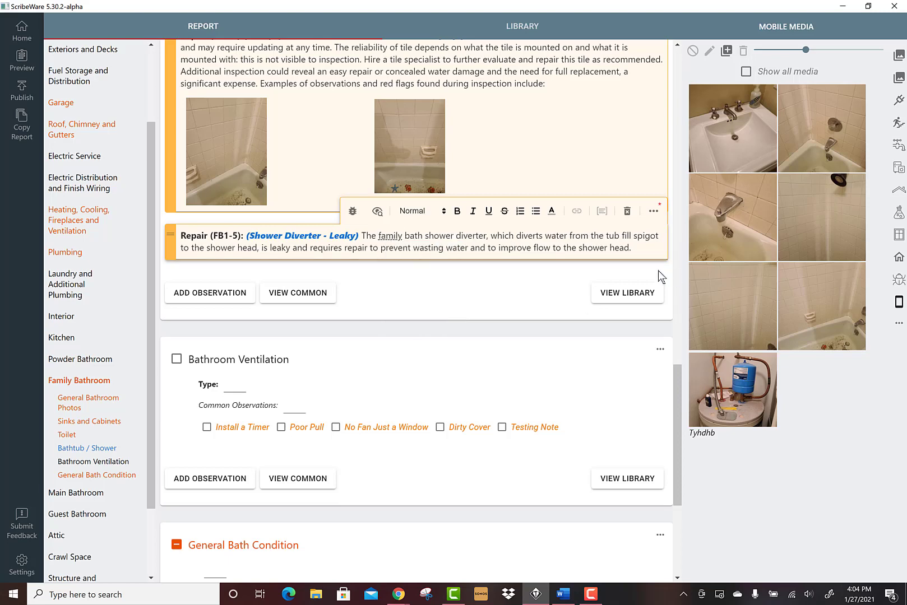
{"action": "left_click_drag", "start_coordinate": [732, 218], "coordinate": [503, 260]}
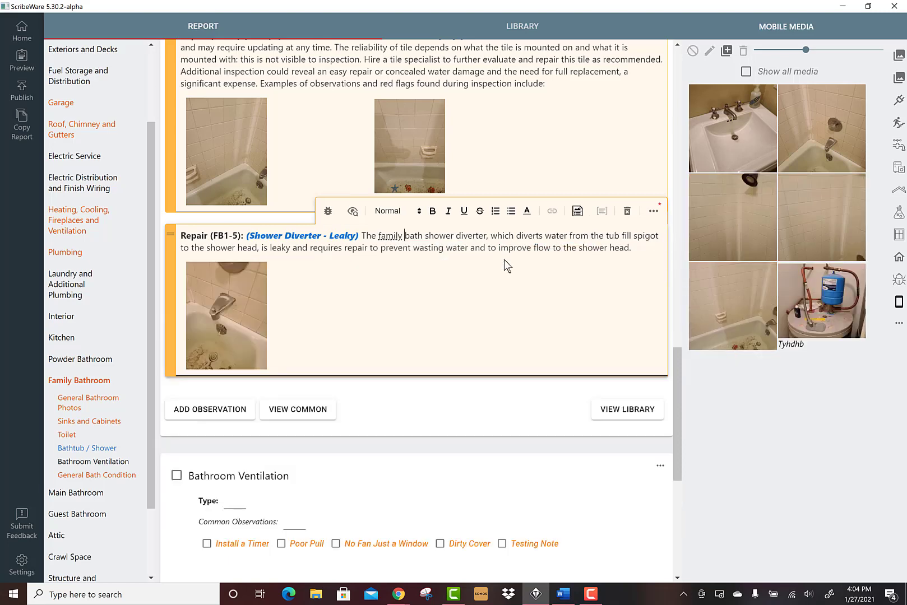
Attach three more shower tile photos, including the one with the shower head, to the Tile Shower - Old and Close to End of Life observation.
{"action": "scroll", "coordinate": [504, 260], "scroll_direction": "down", "scroll_amount": 1}
{"action": "scroll", "coordinate": [529, 280], "scroll_direction": "up", "scroll_amount": 2}
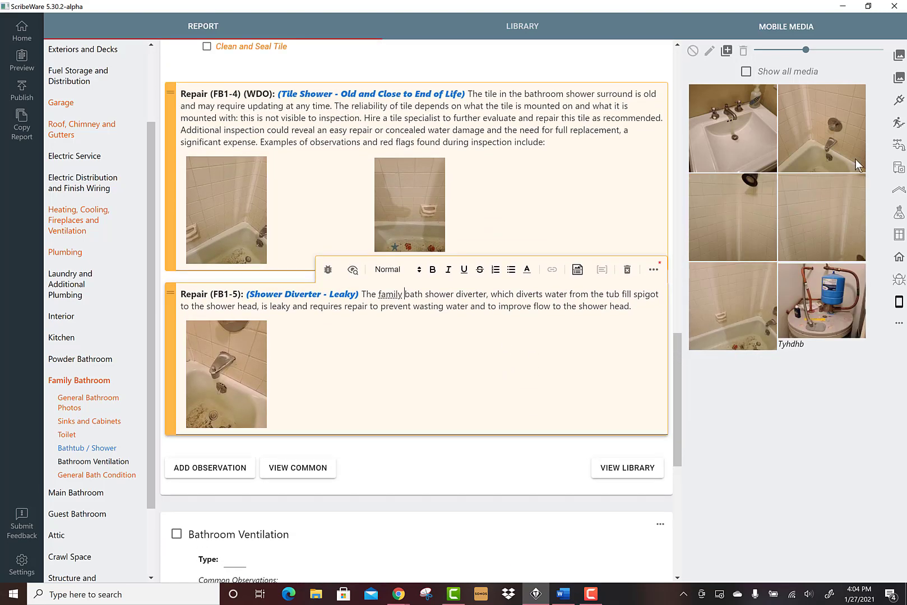
{"action": "left_click", "coordinate": [826, 210]}
{"action": "left_click_drag", "start_coordinate": [735, 210], "coordinate": [441, 167]}
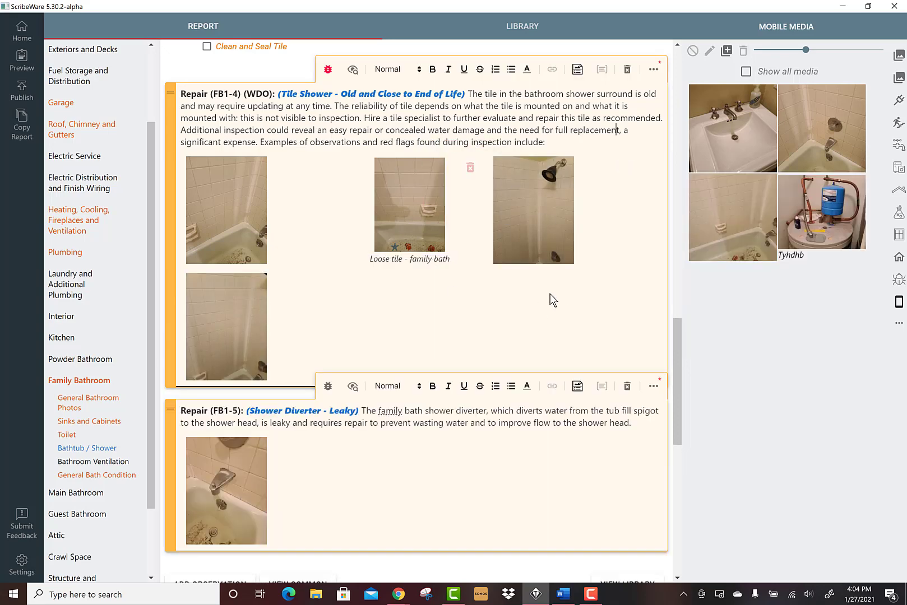
{"action": "scroll", "coordinate": [552, 294], "scroll_direction": "down", "scroll_amount": 1}
{"action": "left_click_drag", "start_coordinate": [711, 259], "coordinate": [512, 310]}
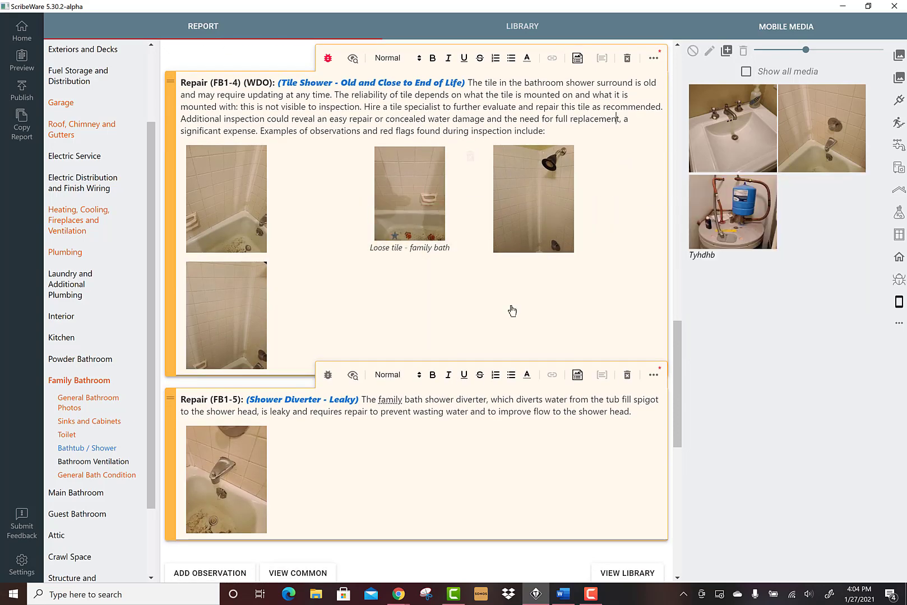
Set the Bathroom Ventilation type to Bath fan.
{"action": "scroll", "coordinate": [471, 280], "scroll_direction": "down", "scroll_amount": 7}
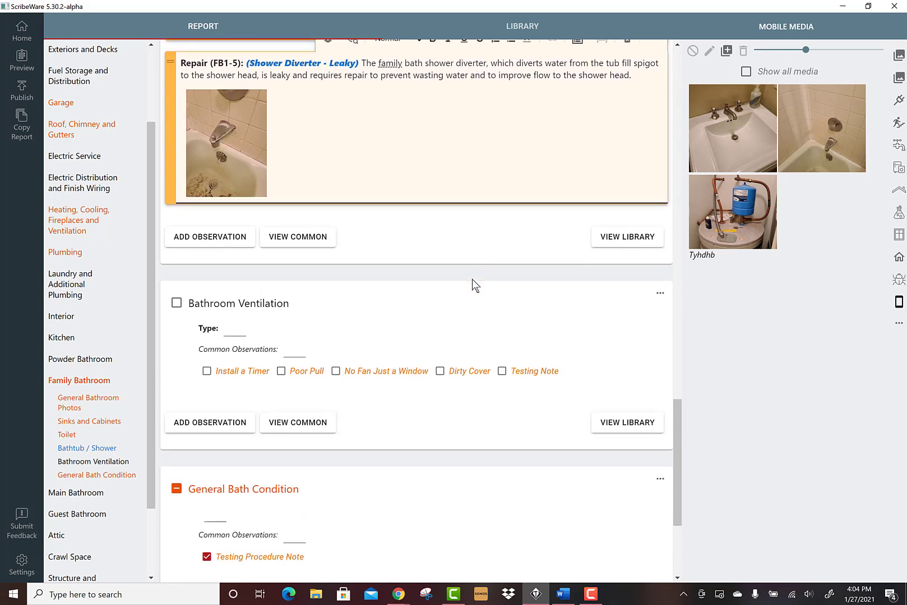
{"action": "left_click", "coordinate": [235, 253]}
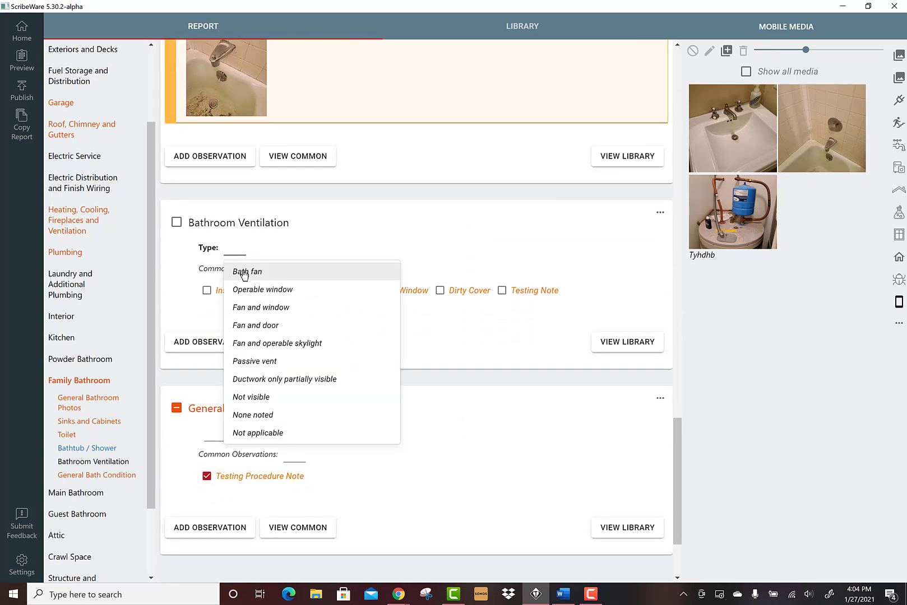
{"action": "left_click", "coordinate": [241, 272]}
{"action": "left_click", "coordinate": [377, 237]}
Set General Bath Condition to Standard and include the Testing Procedure Note.
{"action": "scroll", "coordinate": [385, 335], "scroll_direction": "down", "scroll_amount": 3}
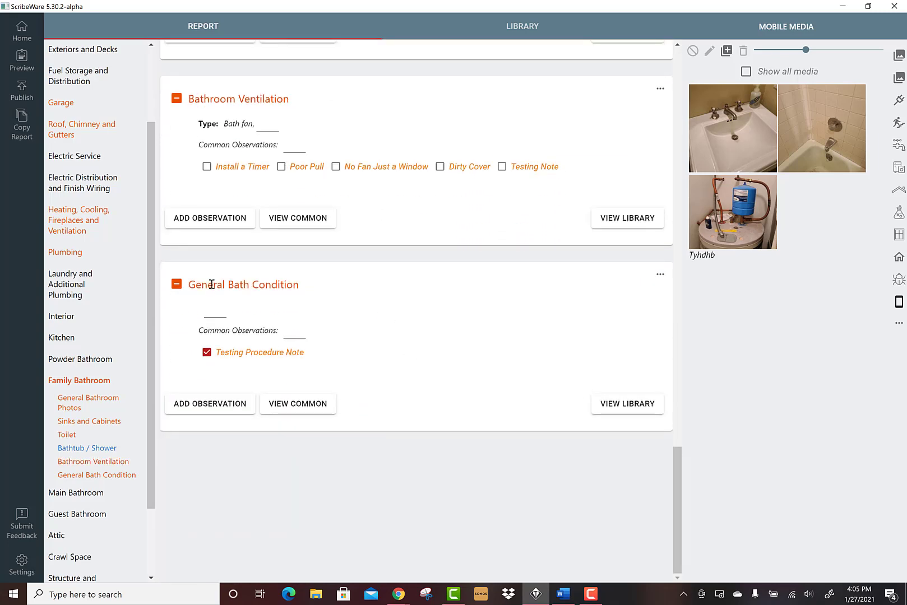
{"action": "left_click", "coordinate": [210, 318]}
{"action": "left_click", "coordinate": [273, 332]}
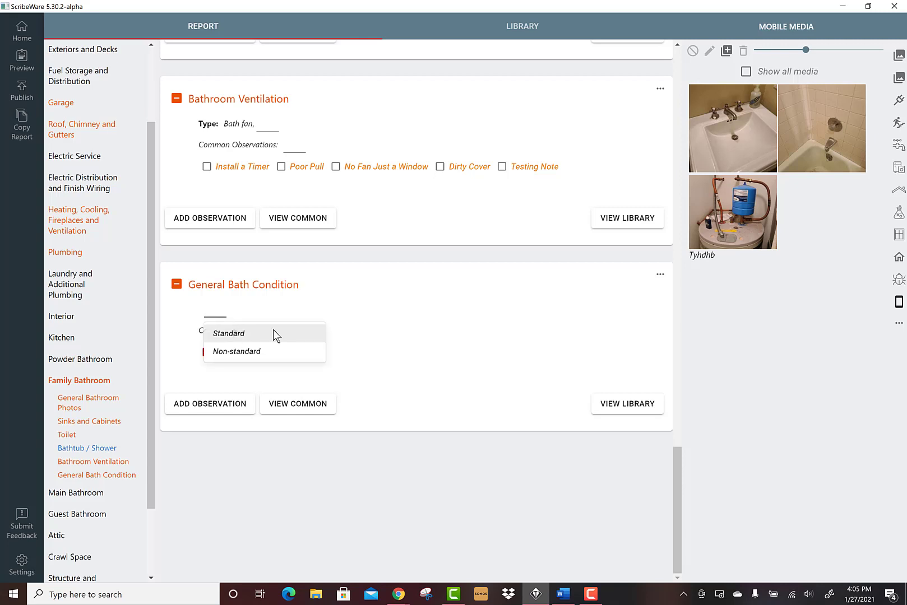
{"action": "left_click", "coordinate": [379, 311]}
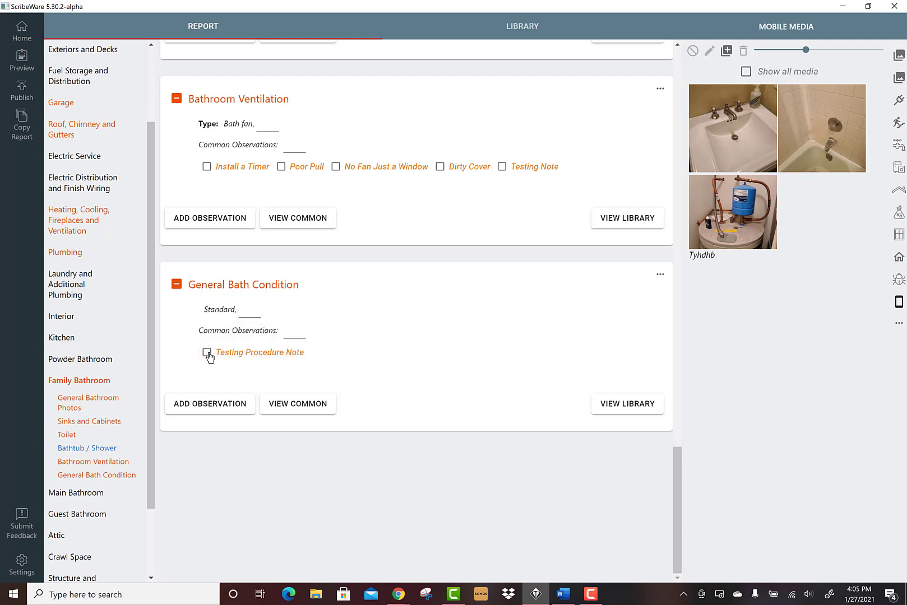
{"action": "left_click", "coordinate": [206, 352]}
{"action": "scroll", "coordinate": [476, 435], "scroll_direction": "down", "scroll_amount": 1}
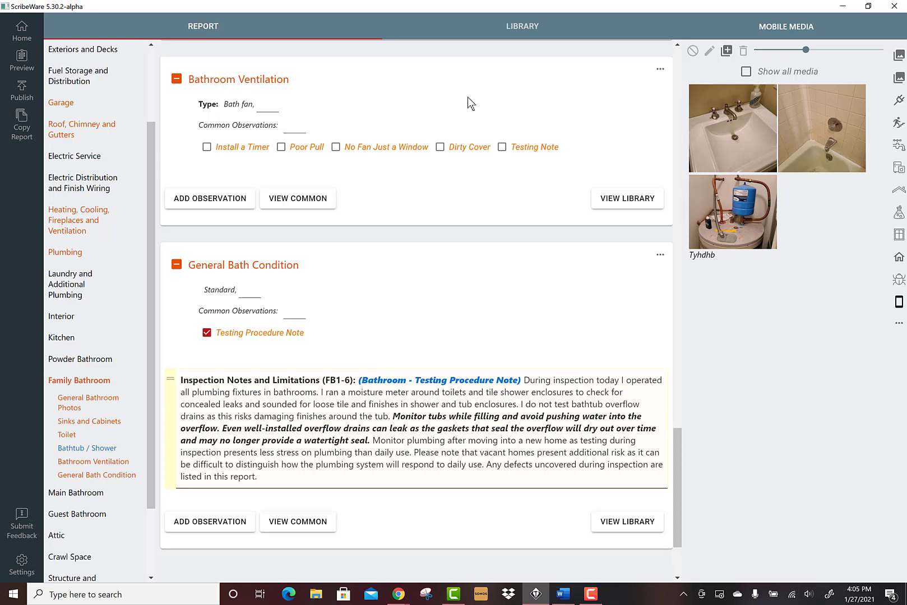
Review the completed Family Bathroom section from photos to general condition, and view the Decks and Stairs illustrations.
{"action": "scroll", "coordinate": [468, 444], "scroll_direction": "up", "scroll_amount": 10}
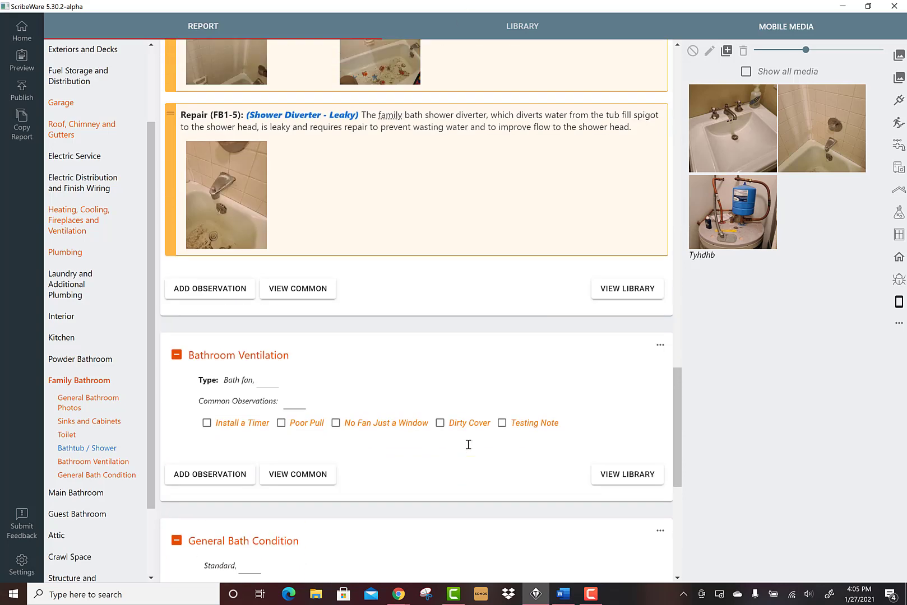
{"action": "scroll", "coordinate": [467, 450], "scroll_direction": "up", "scroll_amount": 5}
{"action": "scroll", "coordinate": [467, 450], "scroll_direction": "up", "scroll_amount": 10}
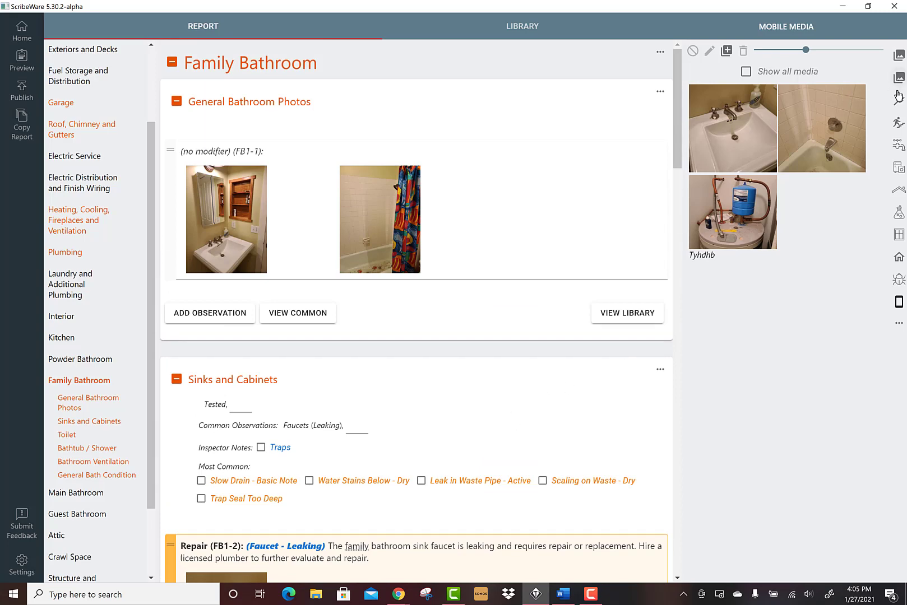
{"action": "left_click", "coordinate": [898, 123]}
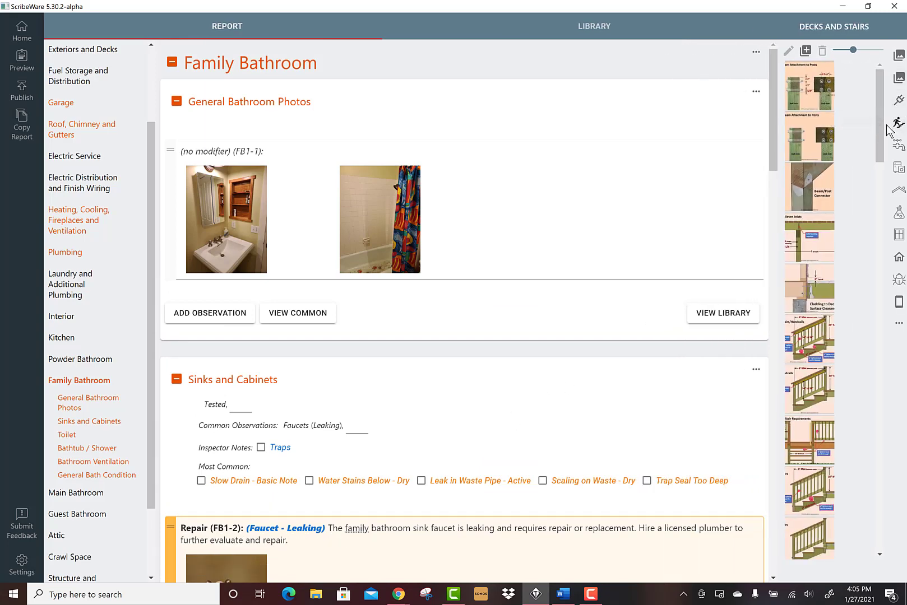
{"action": "left_click_drag", "start_coordinate": [881, 137], "coordinate": [887, 38]}
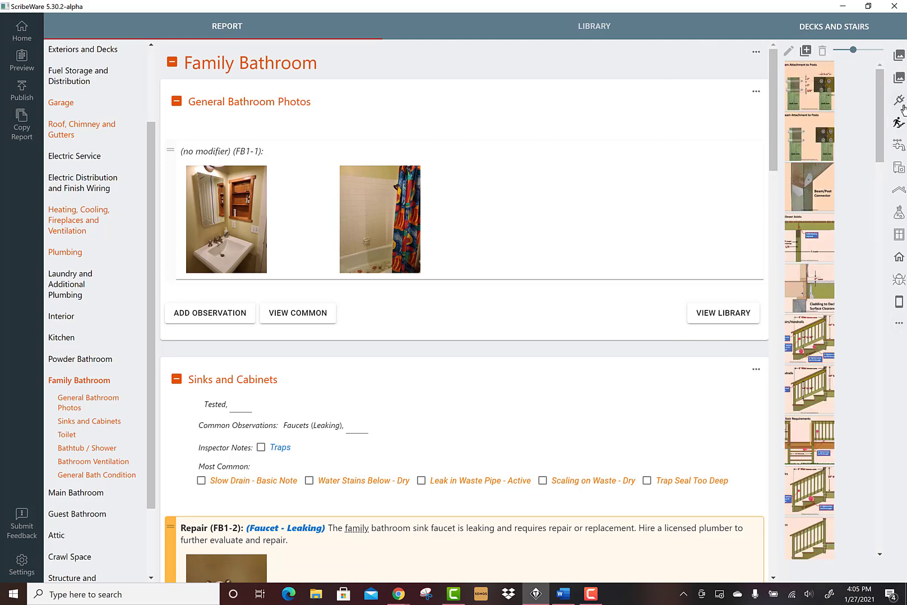
{"action": "scroll", "coordinate": [70, 173], "scroll_direction": "up", "scroll_amount": 3}
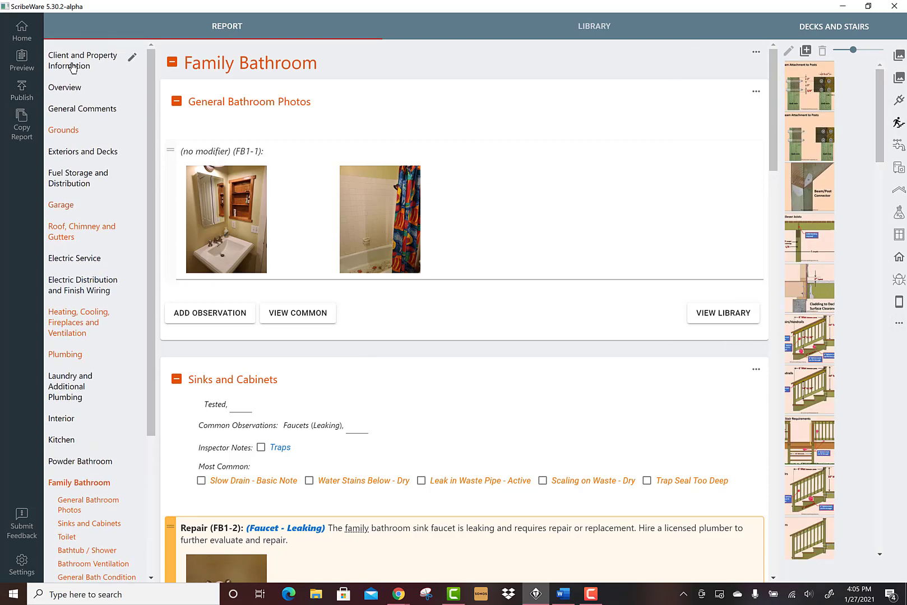
{"action": "scroll", "coordinate": [368, 320], "scroll_direction": "down", "scroll_amount": 10}
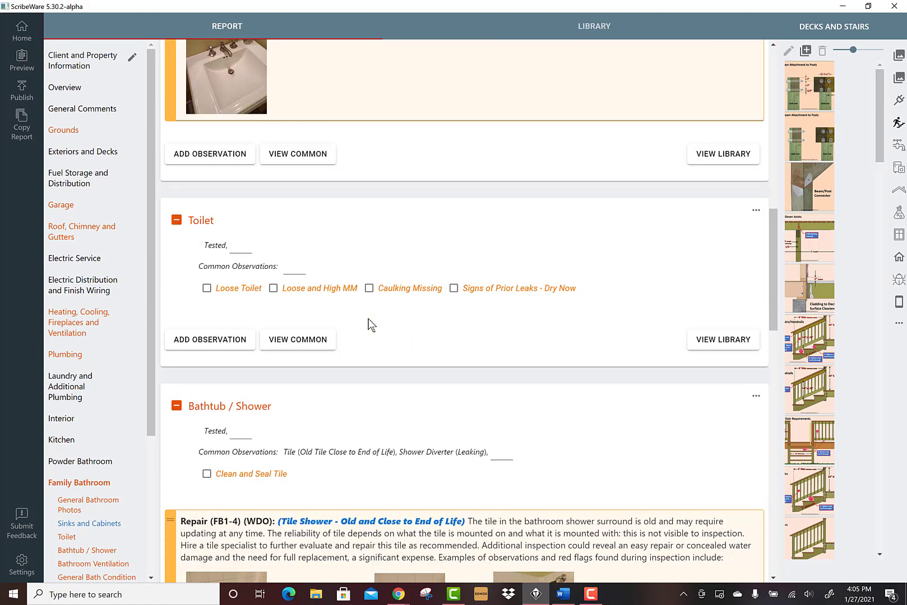
{"action": "scroll", "coordinate": [368, 323], "scroll_direction": "down", "scroll_amount": 10}
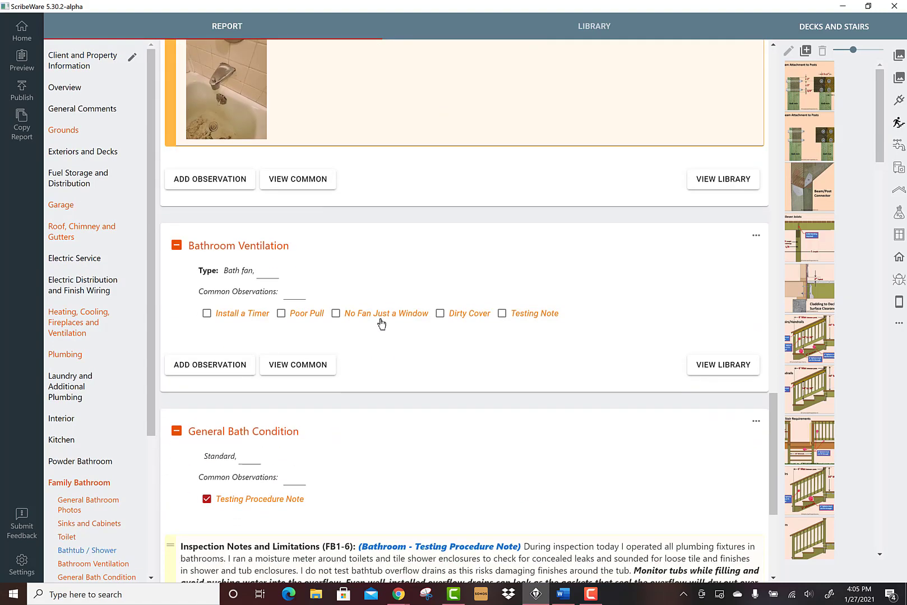
{"action": "scroll", "coordinate": [379, 320], "scroll_direction": "down", "scroll_amount": 3}
{"action": "scroll", "coordinate": [365, 320], "scroll_direction": "up", "scroll_amount": 15}
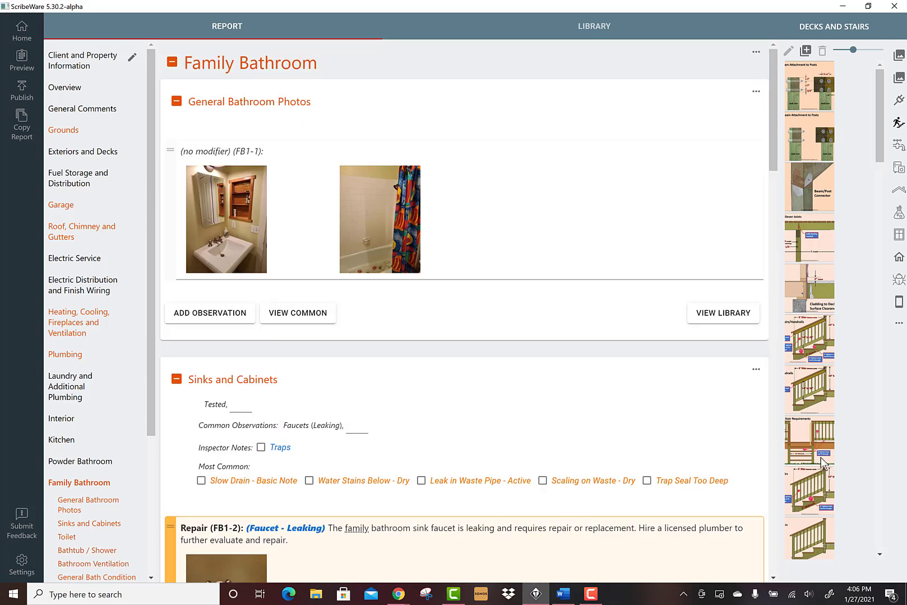